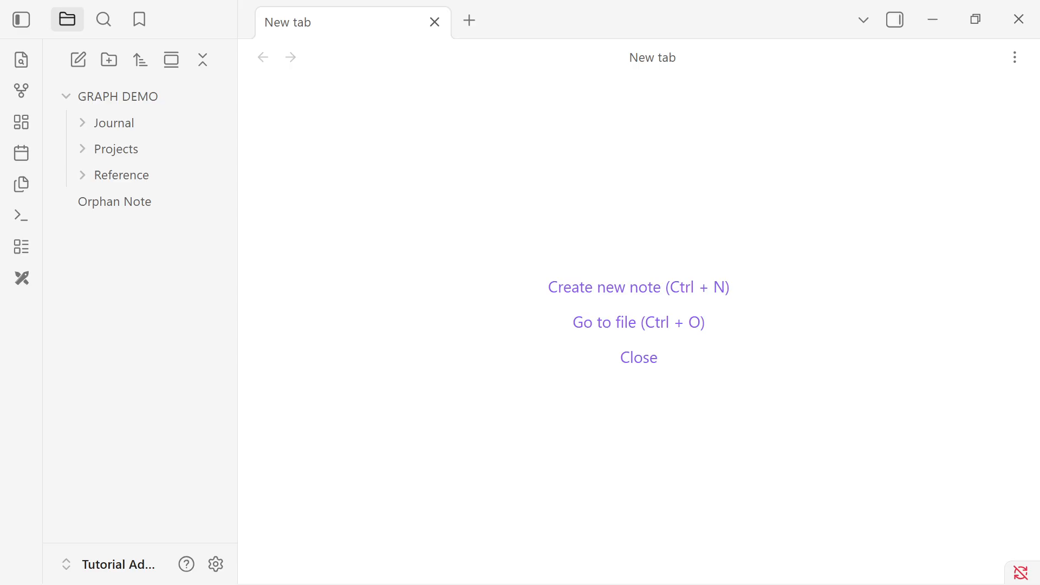
- Look through the Journal, Projects and Reference subfolders of the GRAPH DEMO folder, then collapse the whole folder
{"action": "left_click", "coordinate": [111, 96]}
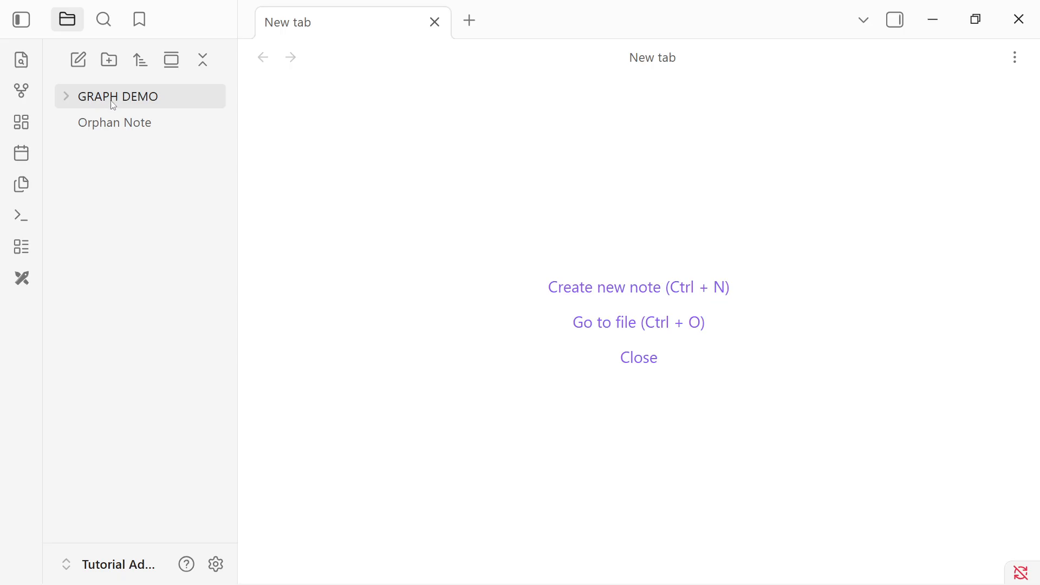
{"action": "left_click", "coordinate": [152, 100]}
{"action": "left_click", "coordinate": [159, 130]}
{"action": "left_click", "coordinate": [157, 201]}
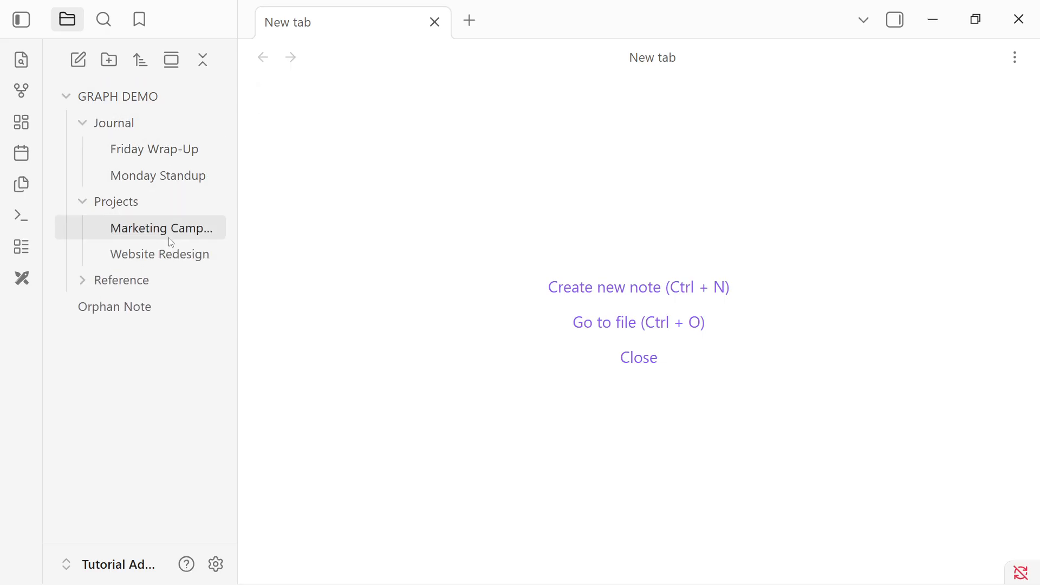
{"action": "left_click", "coordinate": [166, 276]}
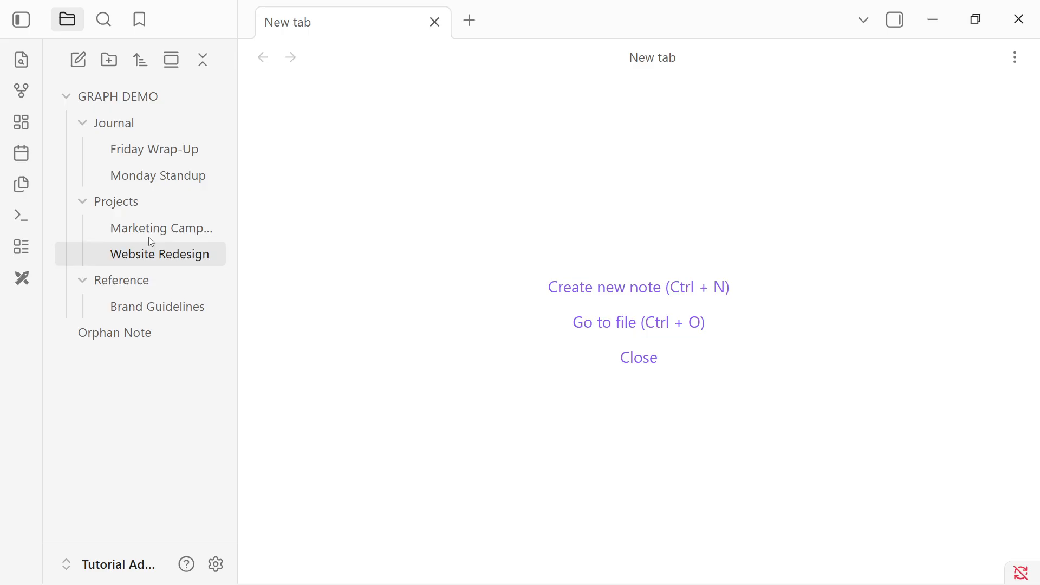
{"action": "left_click", "coordinate": [137, 97]}
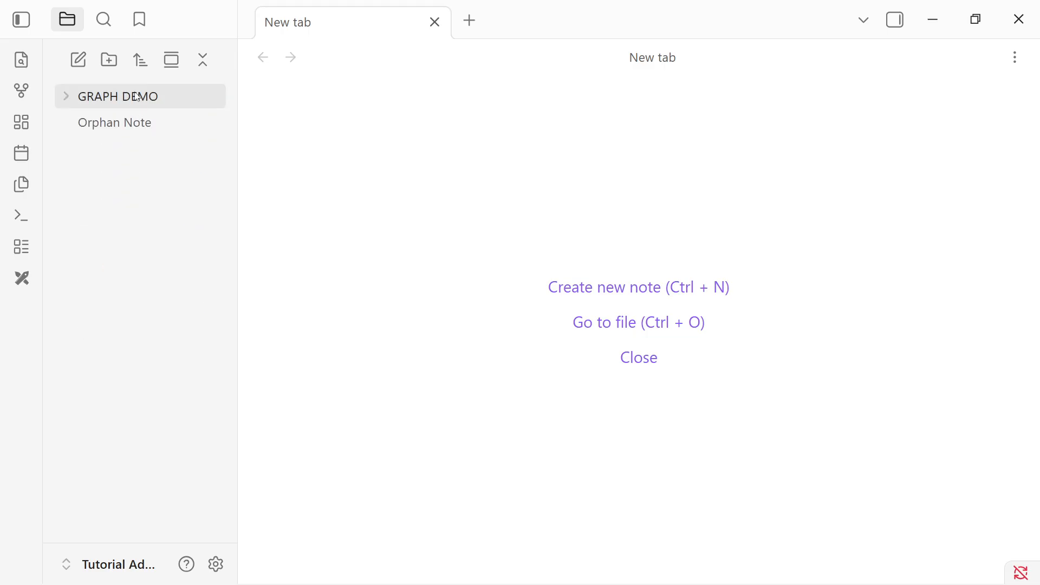
- Open the graph view, check the content of the Orphan Note, and return to the graph
{"action": "left_click", "coordinate": [21, 91]}
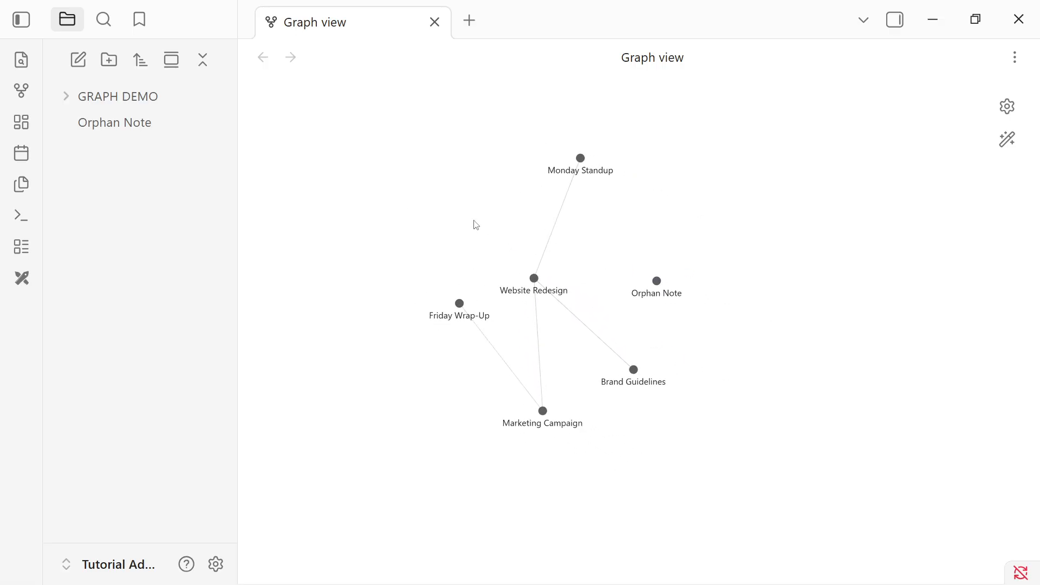
{"action": "left_click", "coordinate": [144, 135]}
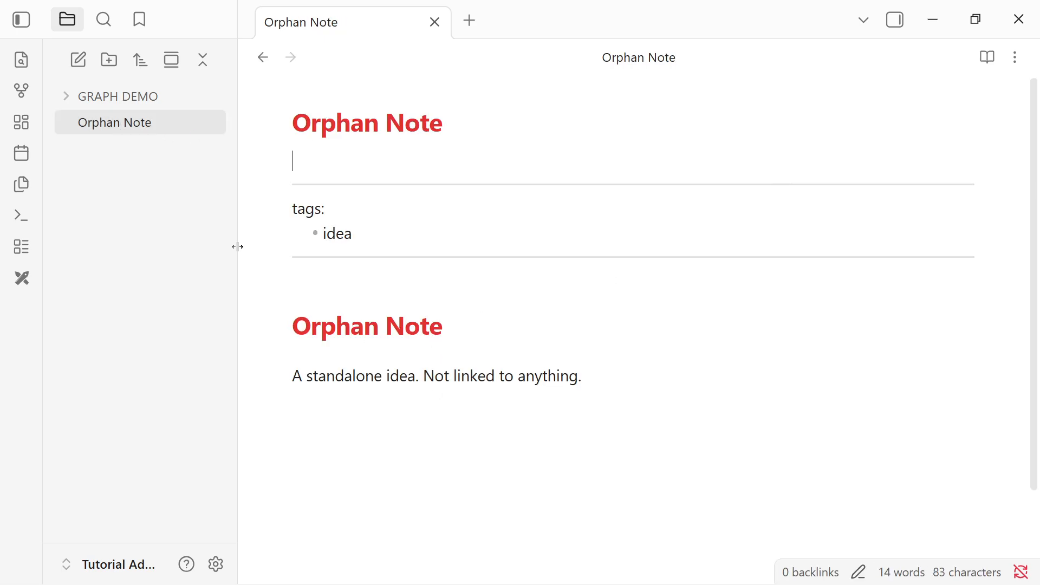
{"action": "left_click", "coordinate": [21, 91]}
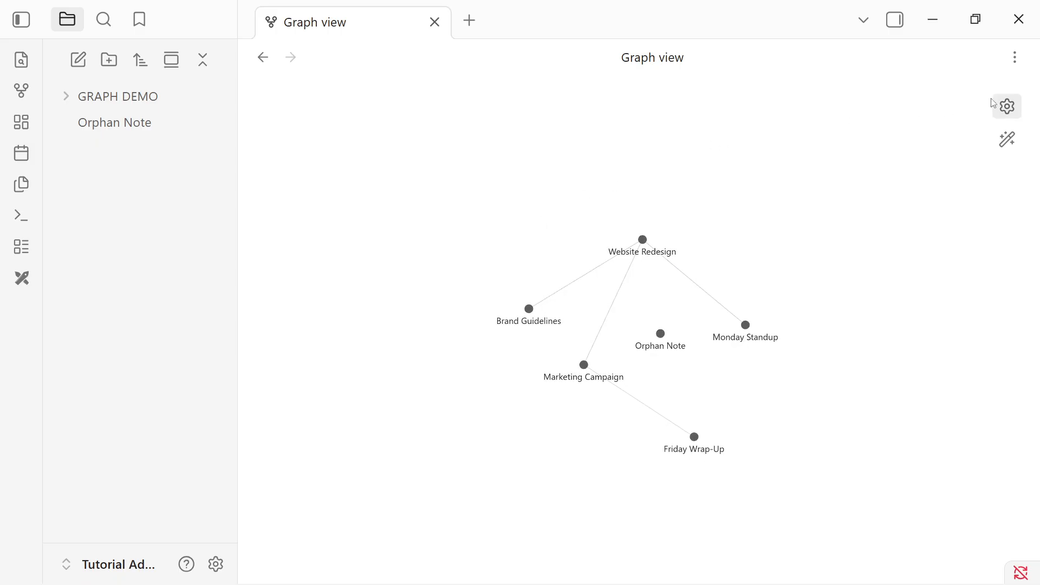
- Open the graph settings, leaving the Filters section expanded and the Groups section collapsed
{"action": "left_click", "coordinate": [1008, 107]}
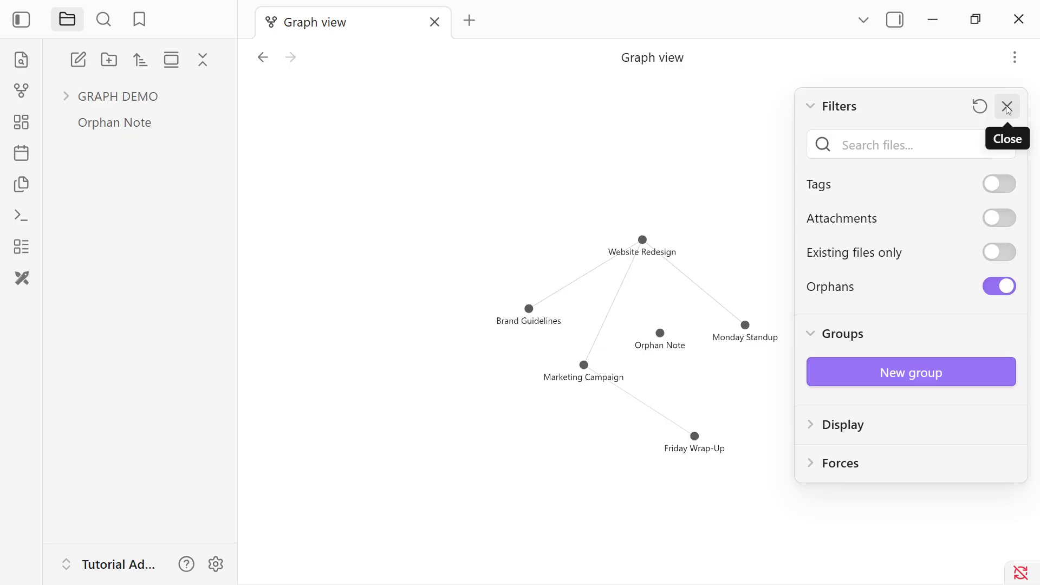
{"action": "left_click", "coordinate": [860, 107]}
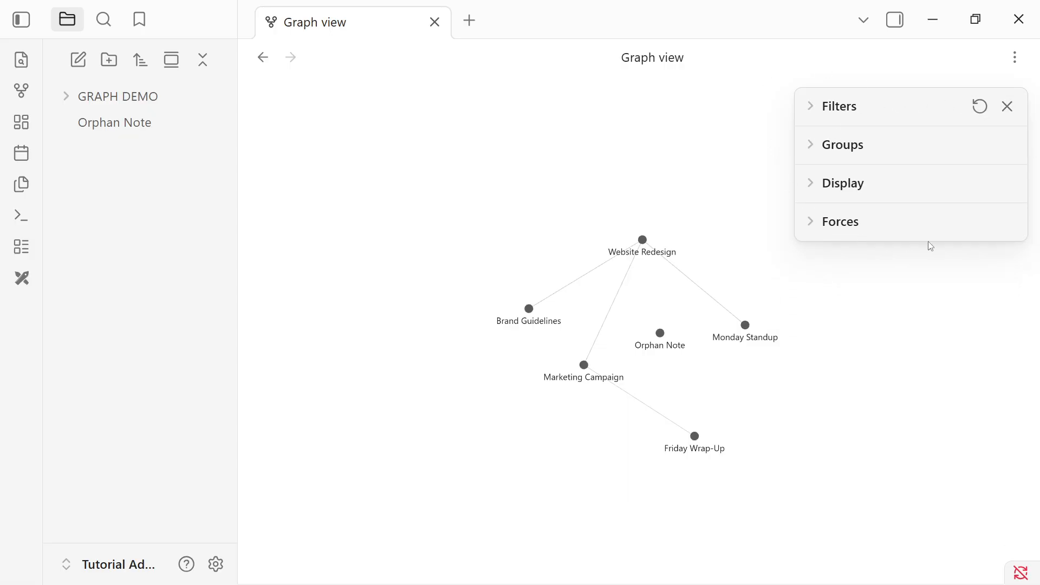
{"action": "left_click", "coordinate": [855, 109]}
{"action": "left_click", "coordinate": [877, 343]}
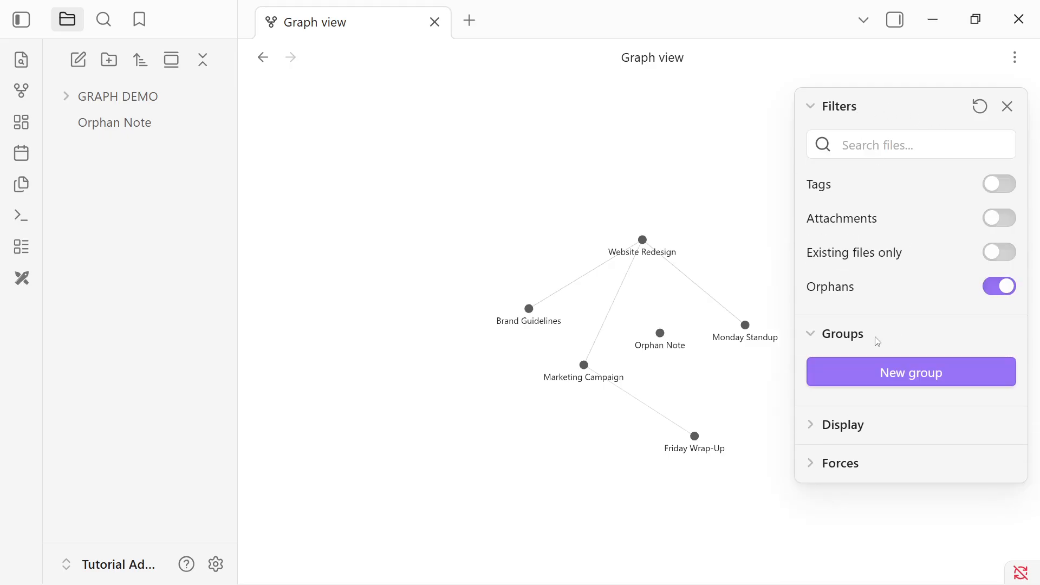
{"action": "left_click", "coordinate": [878, 336]}
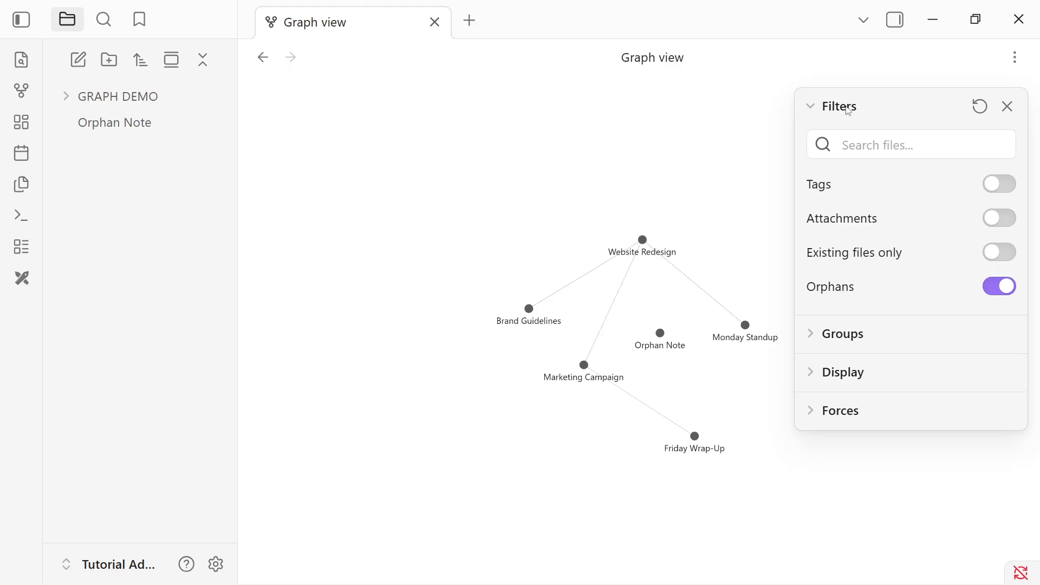
- Filter the graph by the path "GRAPH DEMO/Projects" and expand the Projects folder to compare its notes with the graph
{"action": "left_click", "coordinate": [859, 142]}
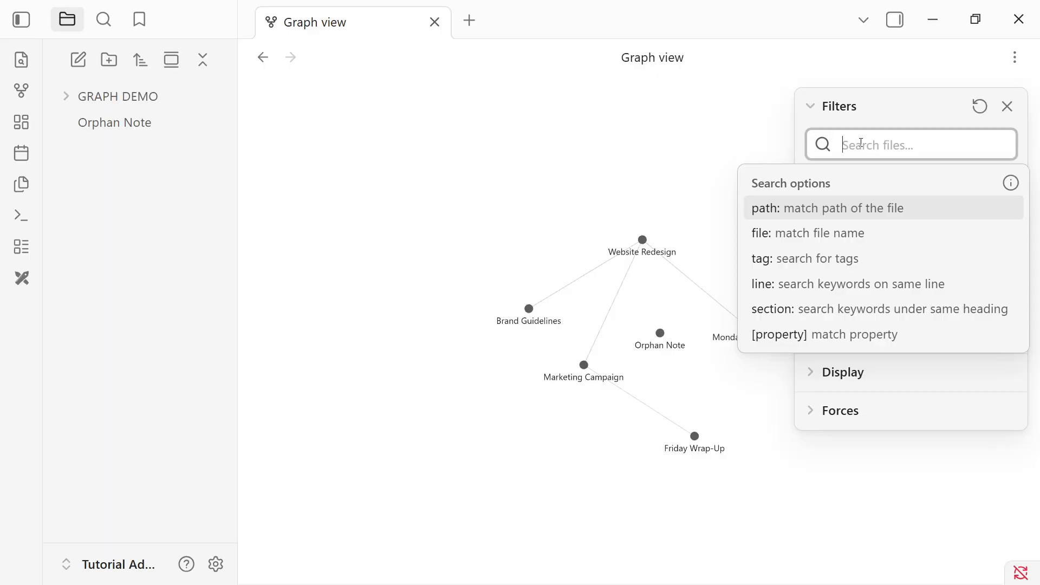
{"action": "left_click", "coordinate": [850, 207]}
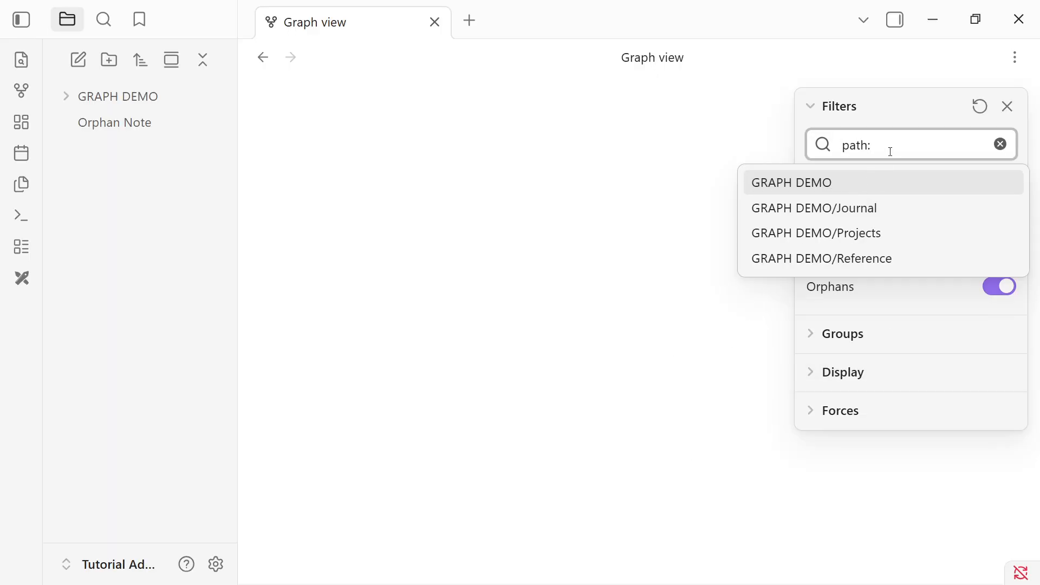
{"action": "left_click", "coordinate": [884, 239]}
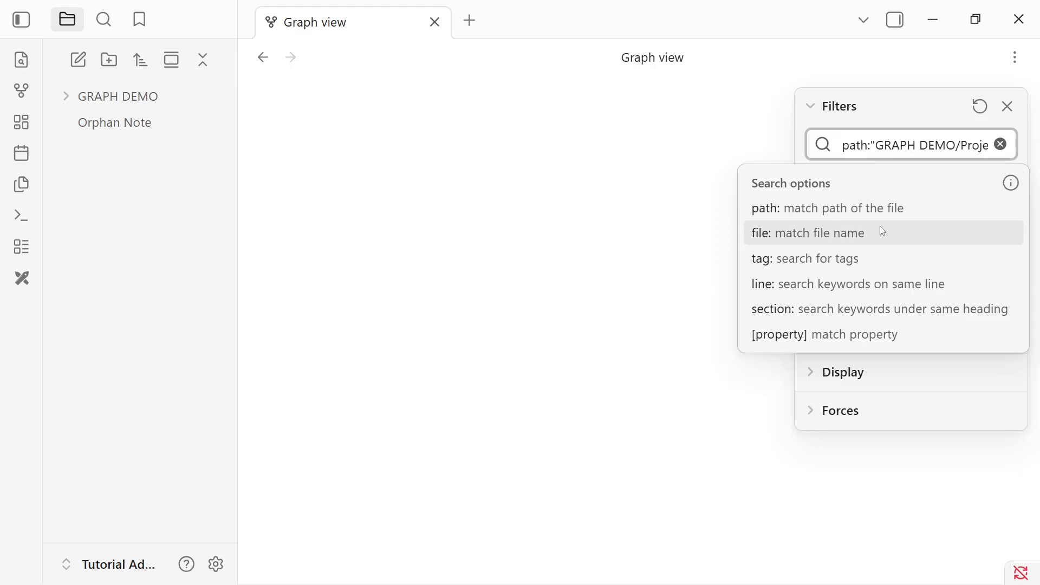
{"action": "triple_click", "coordinate": [870, 145]}
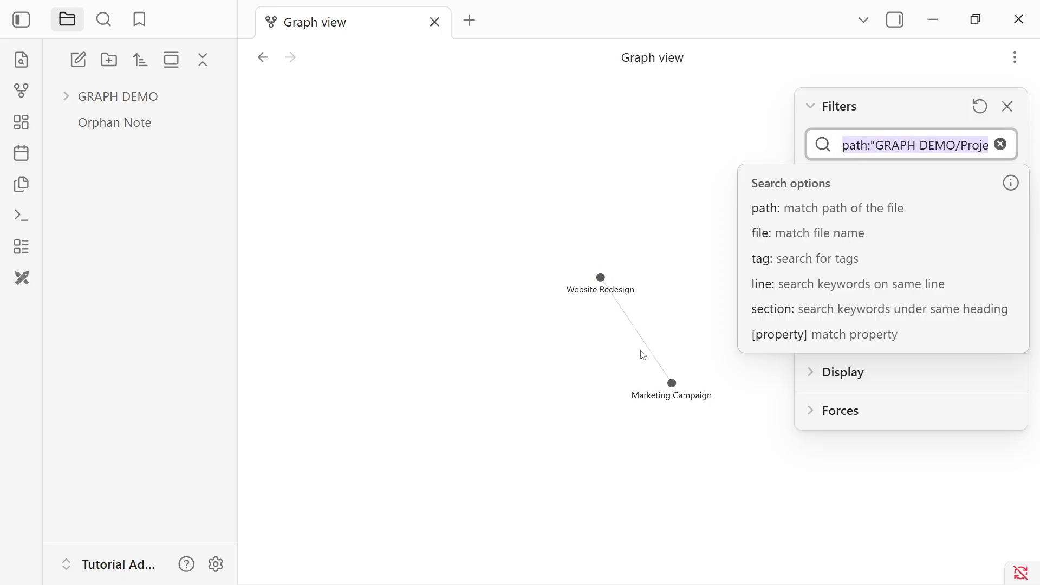
{"action": "left_click", "coordinate": [118, 97]}
{"action": "left_click", "coordinate": [114, 123]}
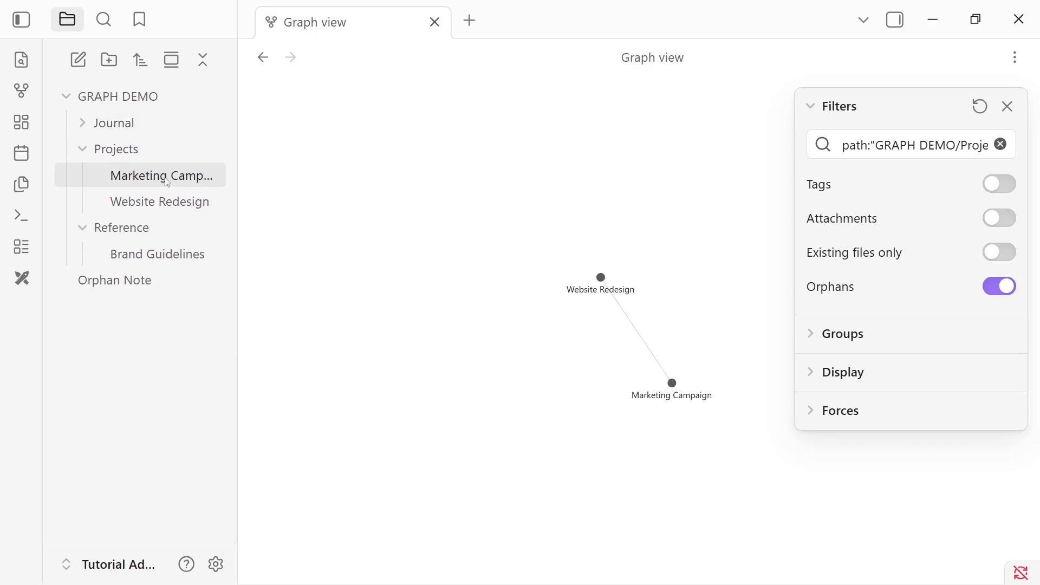
{"action": "left_click", "coordinate": [162, 224]}
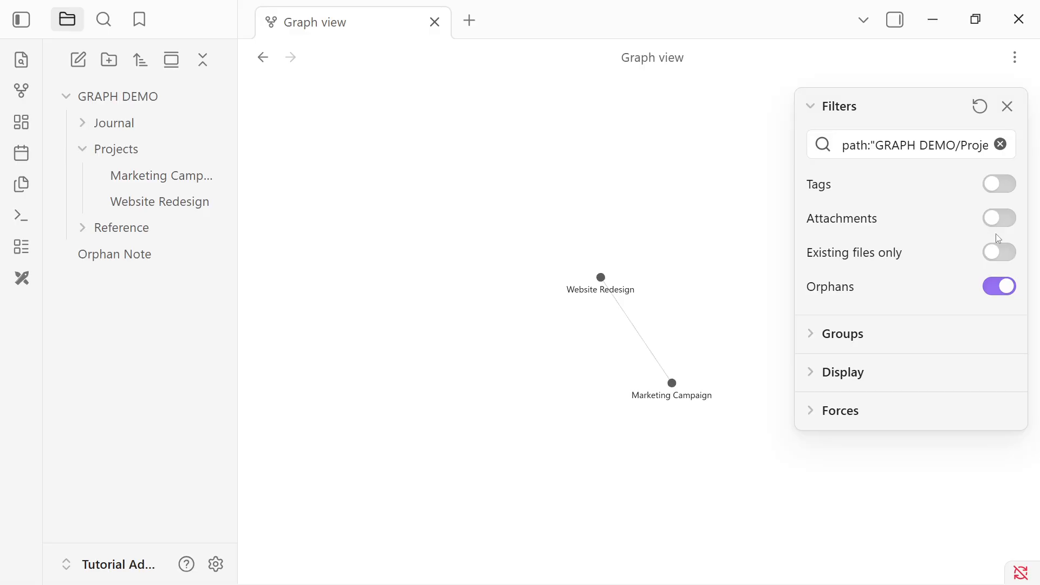
- Change the graph filter to the path "GRAPH DEMO/Journal" and compare the graph with the notes in the Journal folder
{"action": "triple_click", "coordinate": [967, 145]}
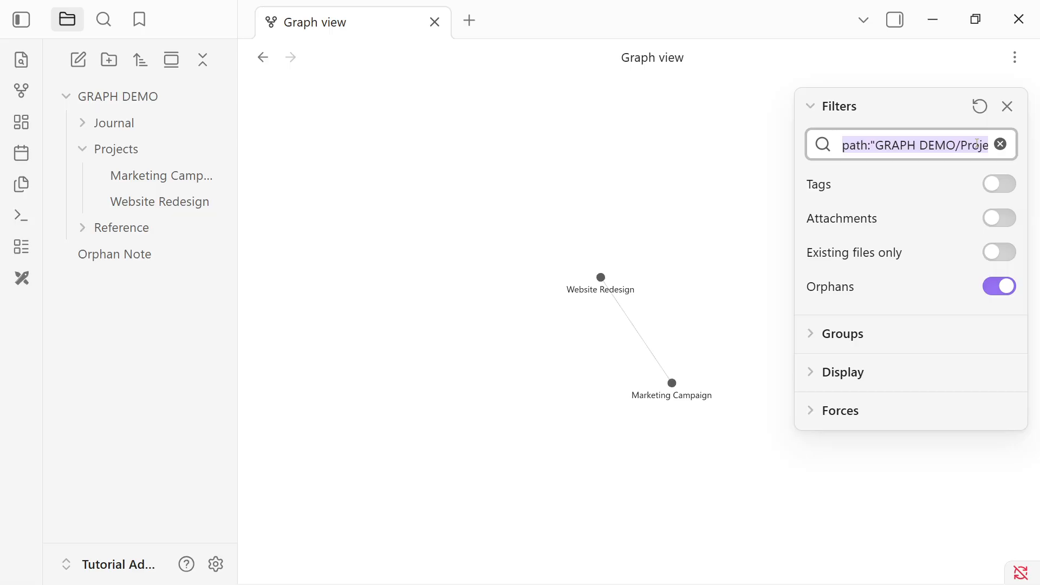
{"action": "key", "text": "BackSpace"}
{"action": "type", "text": "path"}
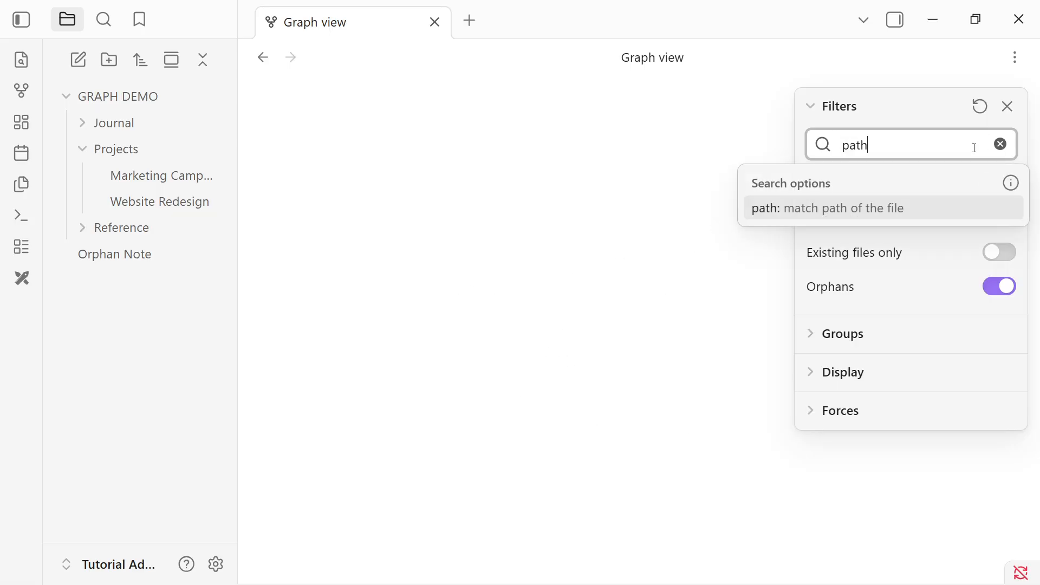
{"action": "left_click", "coordinate": [943, 197]}
{"action": "left_click", "coordinate": [923, 200]}
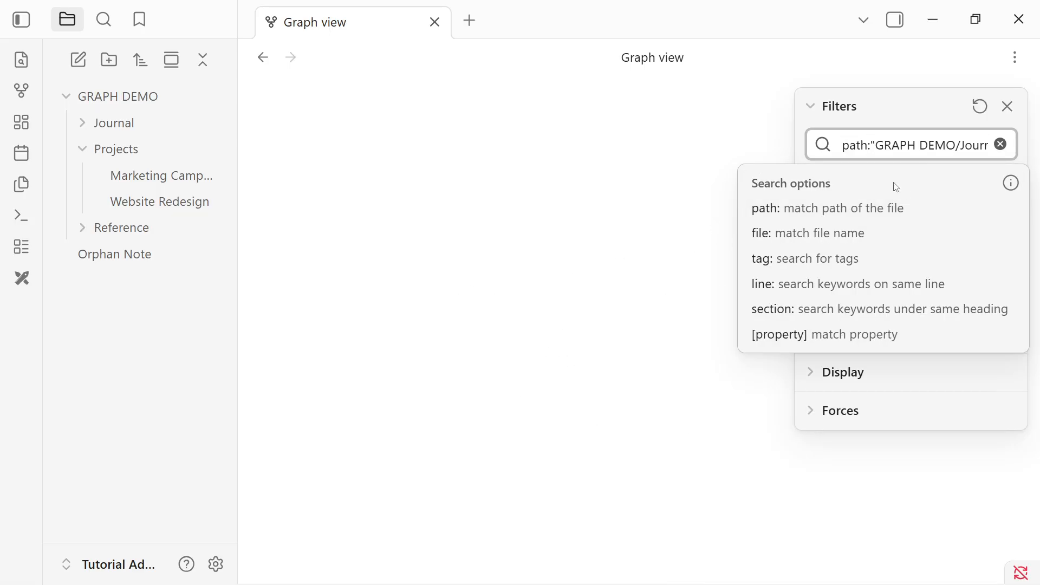
{"action": "left_click", "coordinate": [130, 151]}
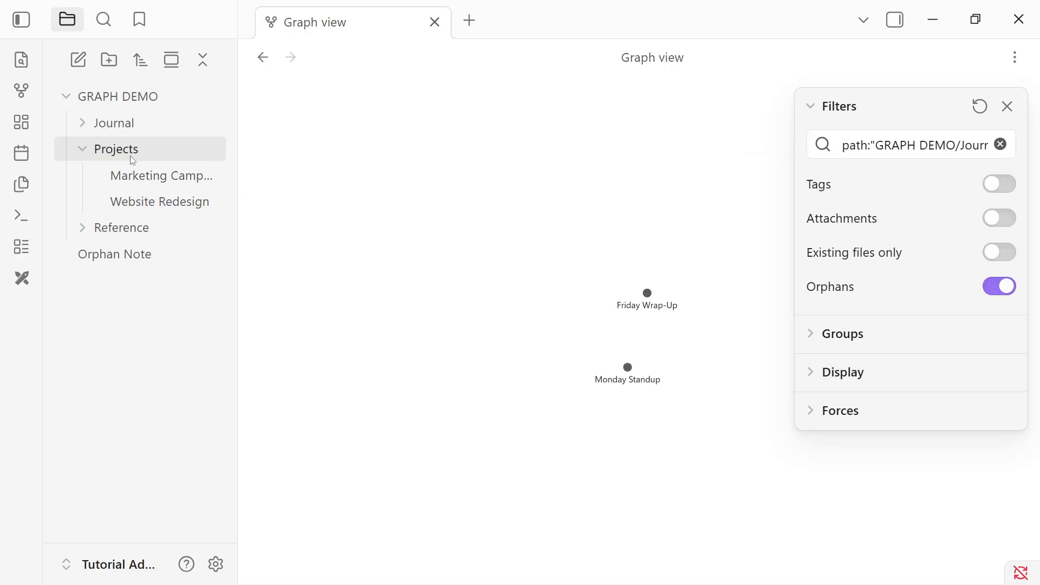
{"action": "left_click", "coordinate": [147, 123]}
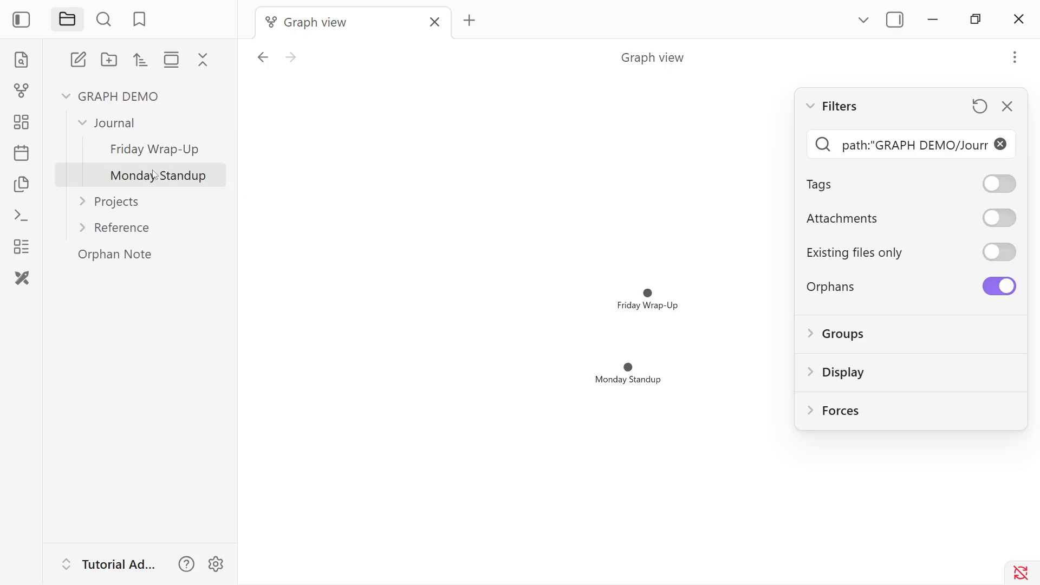
{"action": "left_click", "coordinate": [145, 132]}
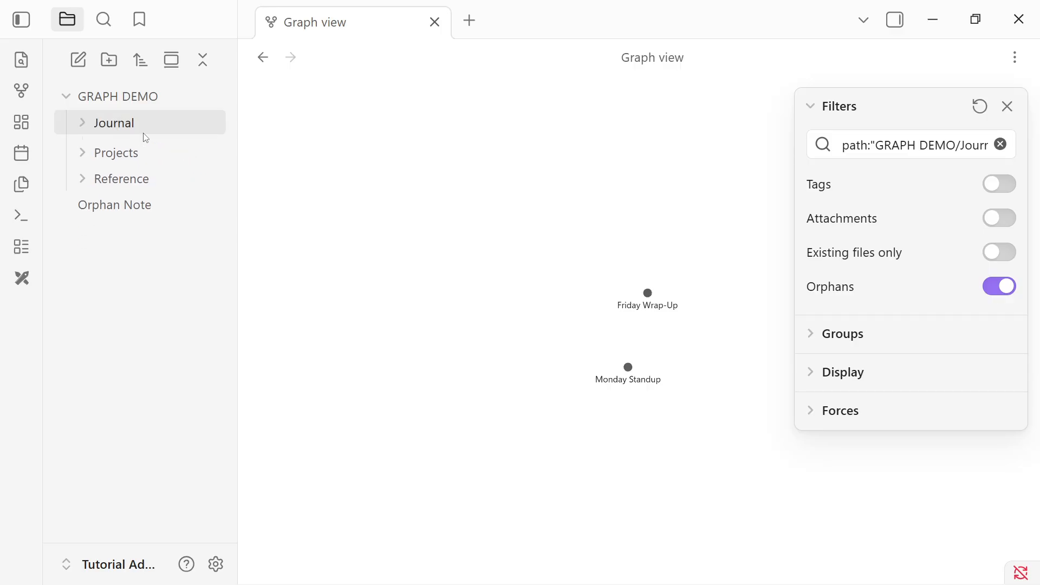
- Replace the graph filter with the path "GRAPH DEMO" to include the whole demo folder
{"action": "left_click", "coordinate": [1001, 144]}
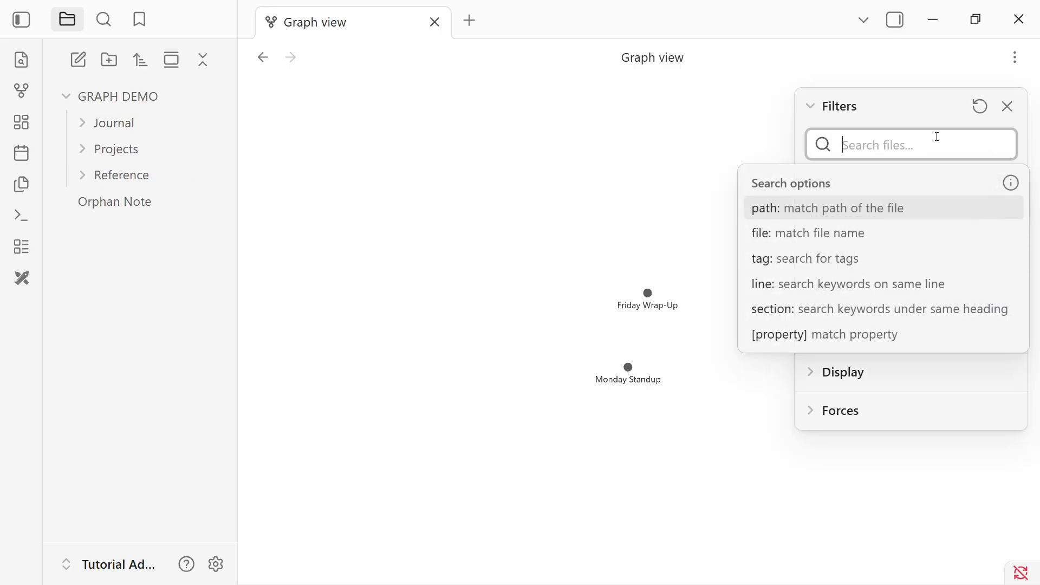
{"action": "type", "text": "path:"}
{"action": "left_click", "coordinate": [864, 181]}
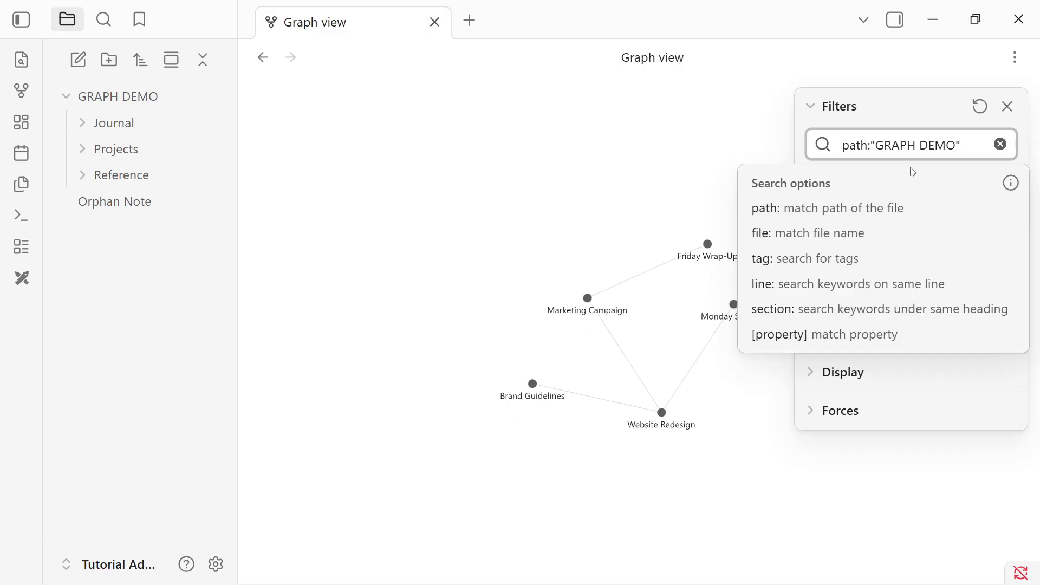
{"action": "left_click", "coordinate": [895, 109]}
{"action": "left_click", "coordinate": [909, 116]}
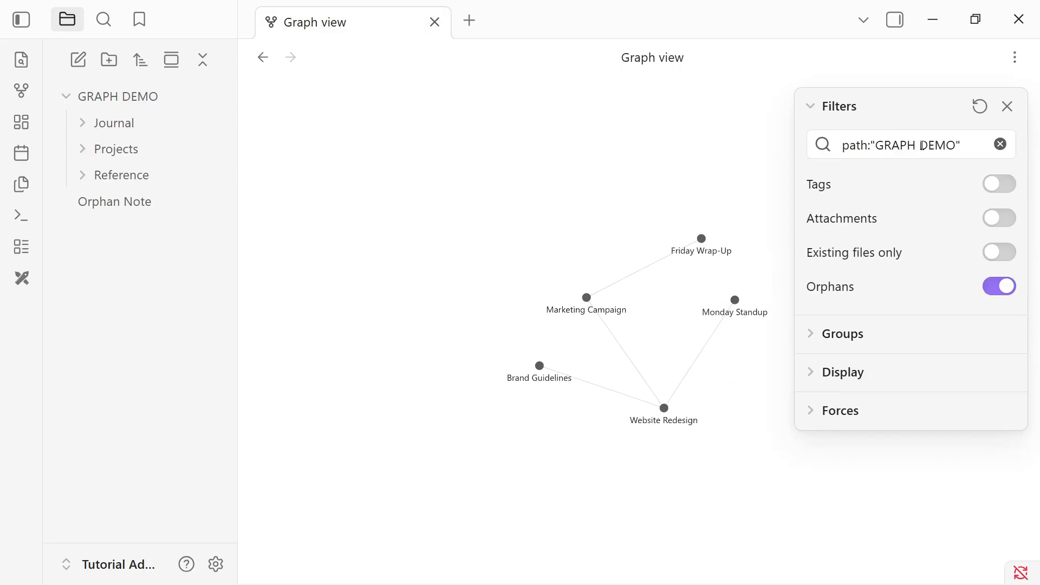
- Turn on the Tags, Attachments and Existing files only filters, and switch Orphans off and back on
{"action": "left_click", "coordinate": [999, 185]}
{"action": "left_click", "coordinate": [1004, 219]}
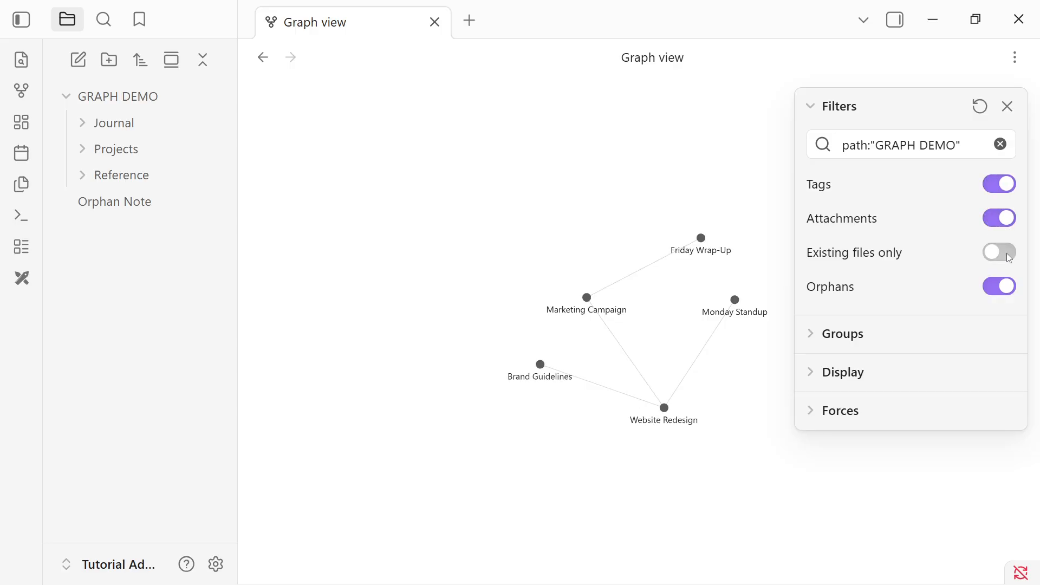
{"action": "left_click", "coordinate": [1002, 253]}
{"action": "left_click", "coordinate": [1007, 289]}
{"action": "left_click", "coordinate": [998, 280]}
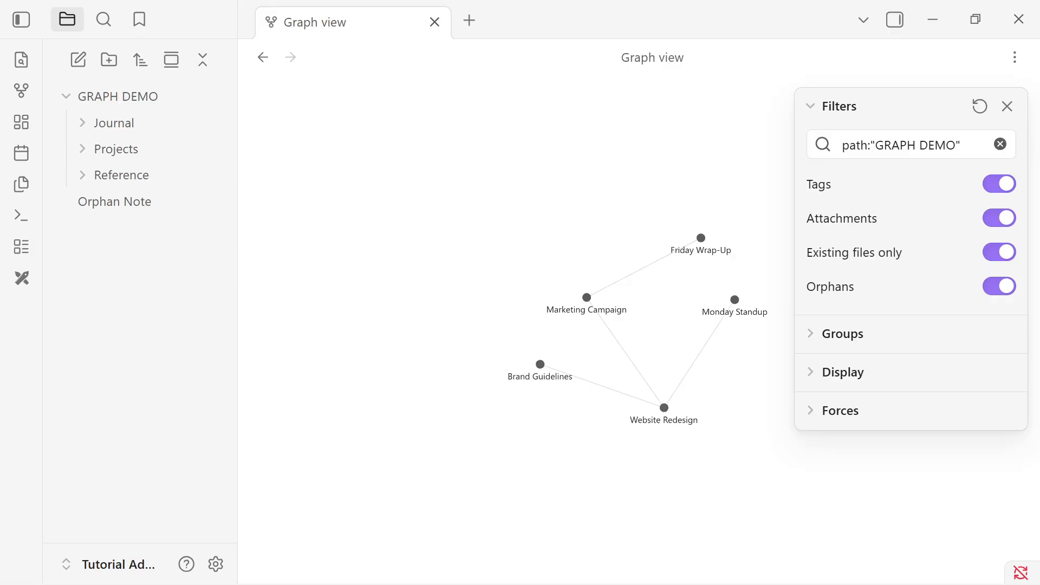
- Create a graph color group whose path query matches "GRAPH DEMO/Projects"
{"action": "left_click", "coordinate": [813, 334]}
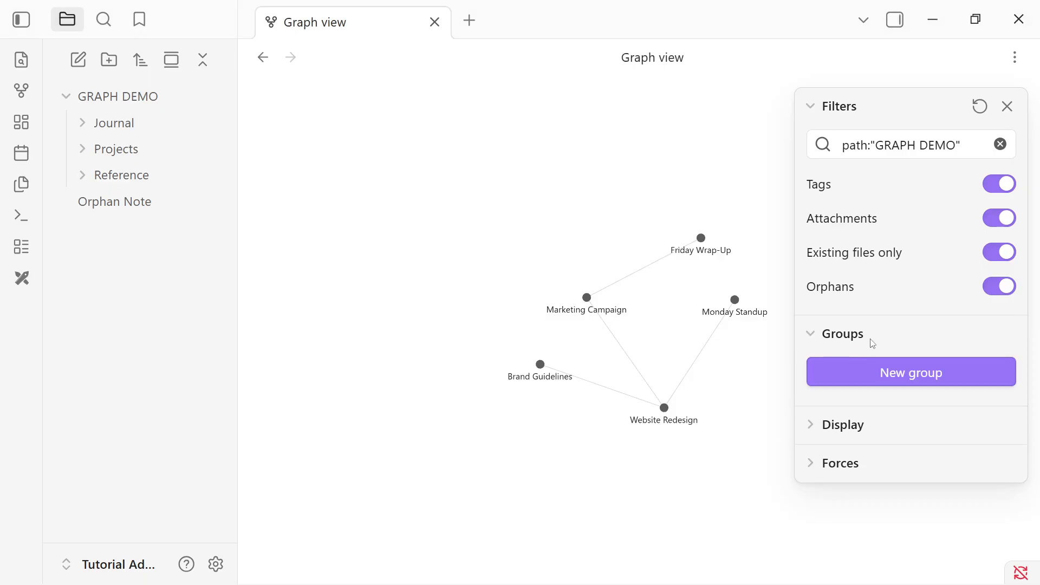
{"action": "left_click", "coordinate": [904, 374]}
{"action": "left_click", "coordinate": [866, 366]}
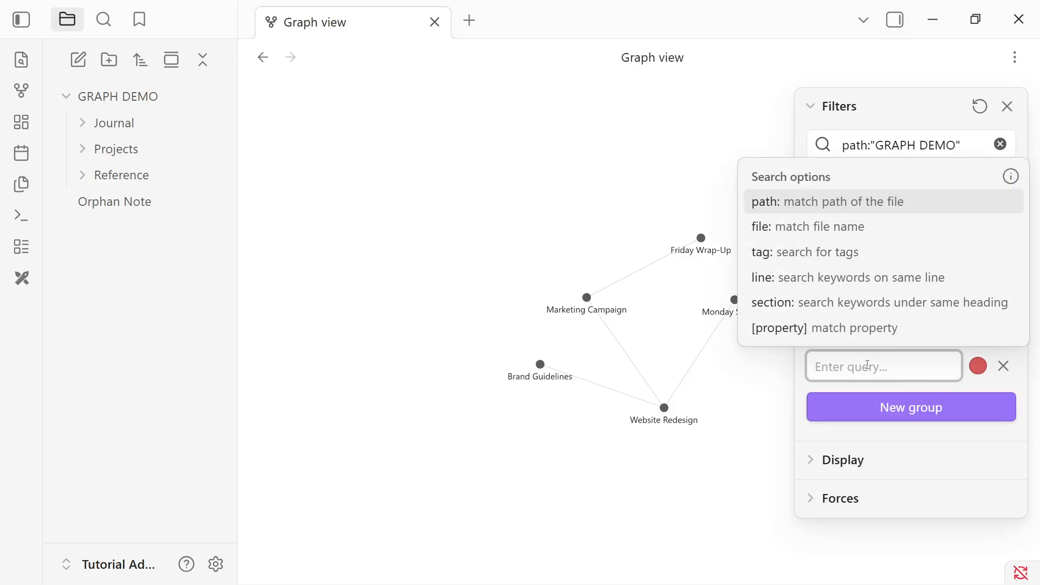
{"action": "left_click", "coordinate": [810, 208]}
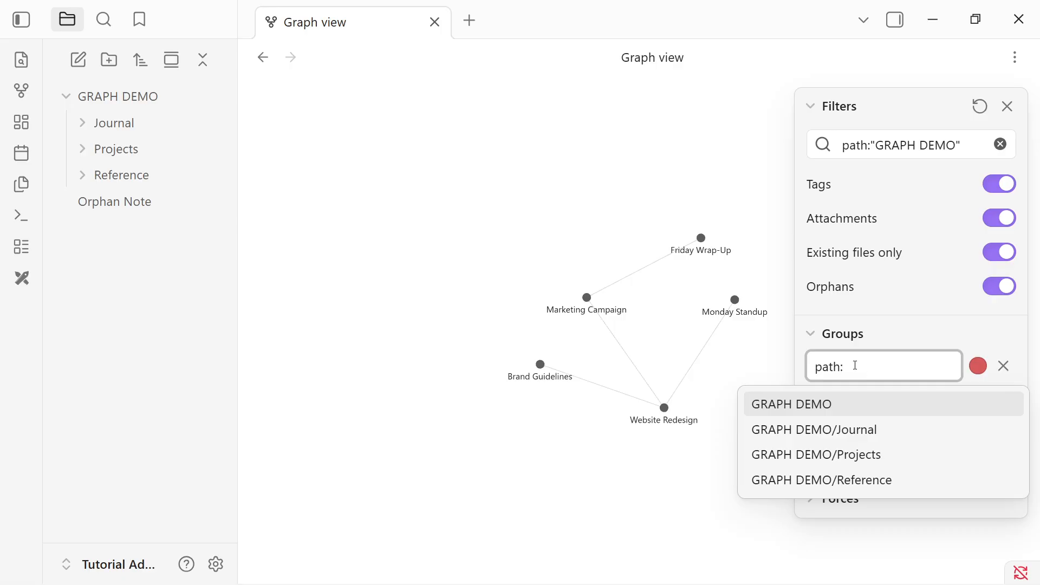
{"action": "left_click_drag", "start_coordinate": [855, 366], "coordinate": [807, 373]}
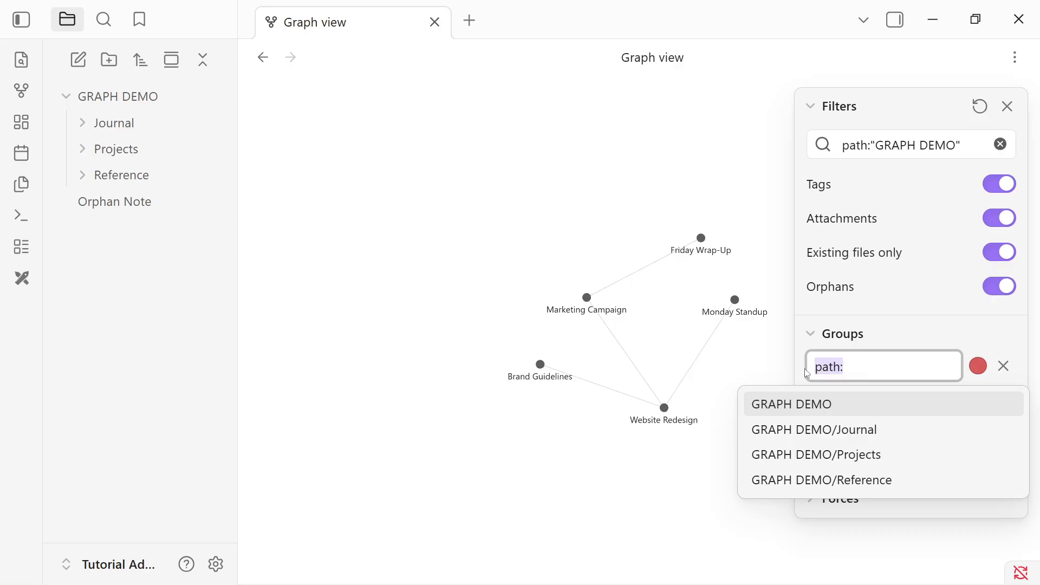
{"action": "left_click", "coordinate": [869, 455]}
- Change the color of the Projects group to a deep, saturated blue
{"action": "left_click", "coordinate": [980, 367]}
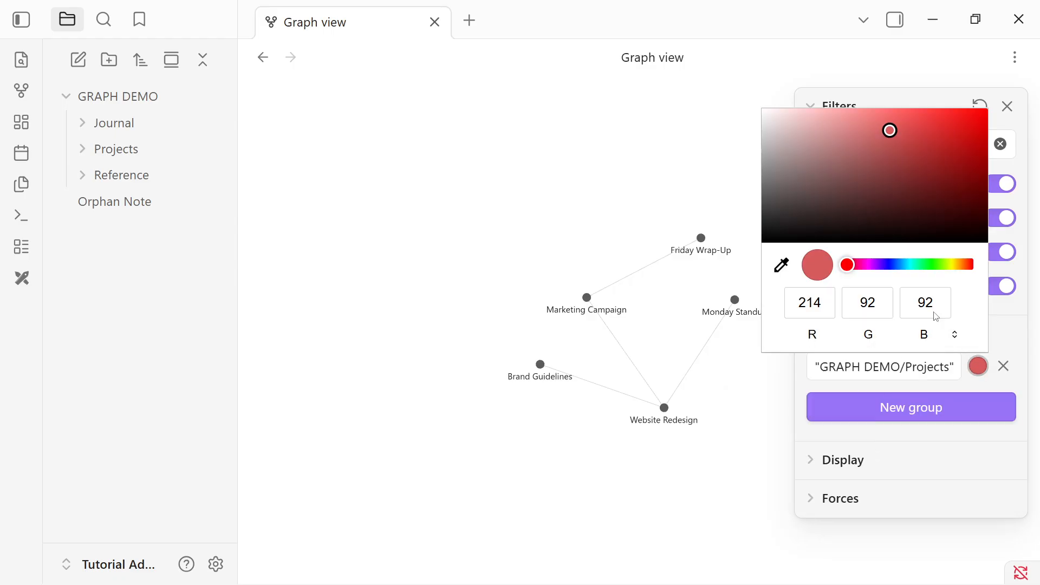
{"action": "left_click", "coordinate": [890, 266]}
{"action": "left_click_drag", "start_coordinate": [891, 130], "coordinate": [974, 130]}
{"action": "triple_click", "coordinate": [910, 373]}
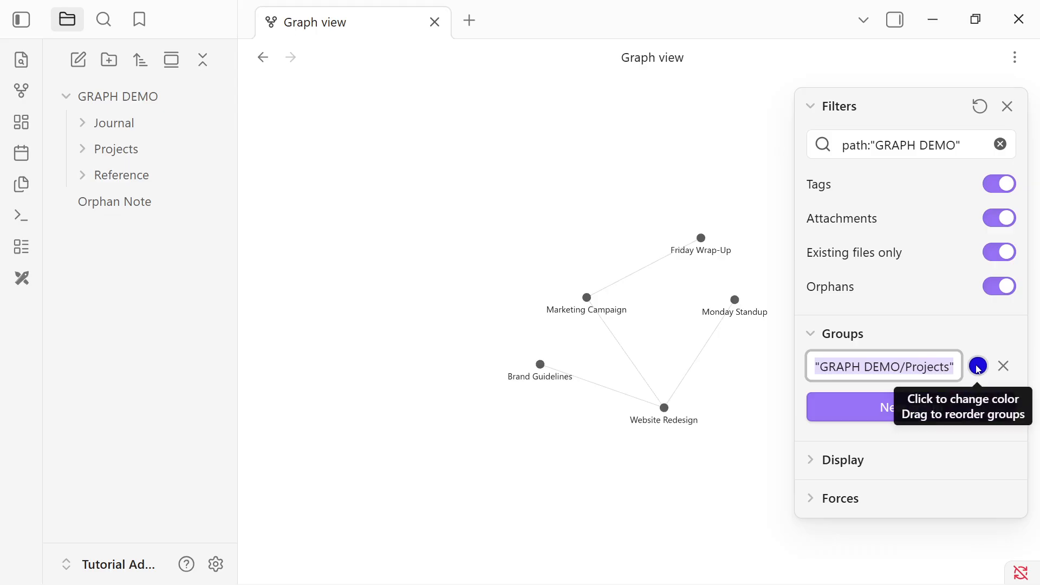
- Add a second graph color group with the query path:Daily
{"action": "left_click", "coordinate": [902, 407]}
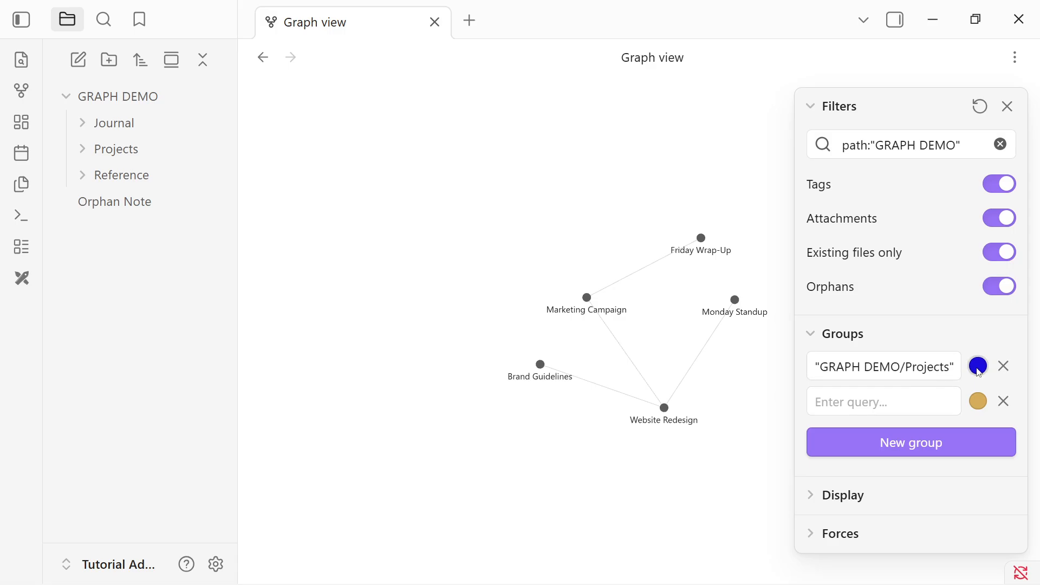
{"action": "left_click", "coordinate": [875, 401]}
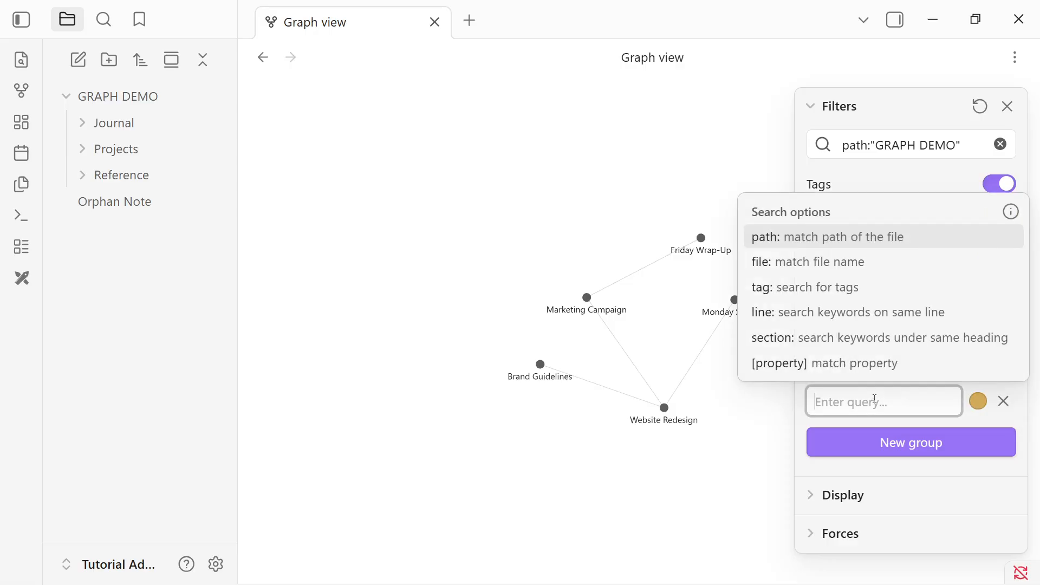
{"action": "left_click", "coordinate": [843, 237]}
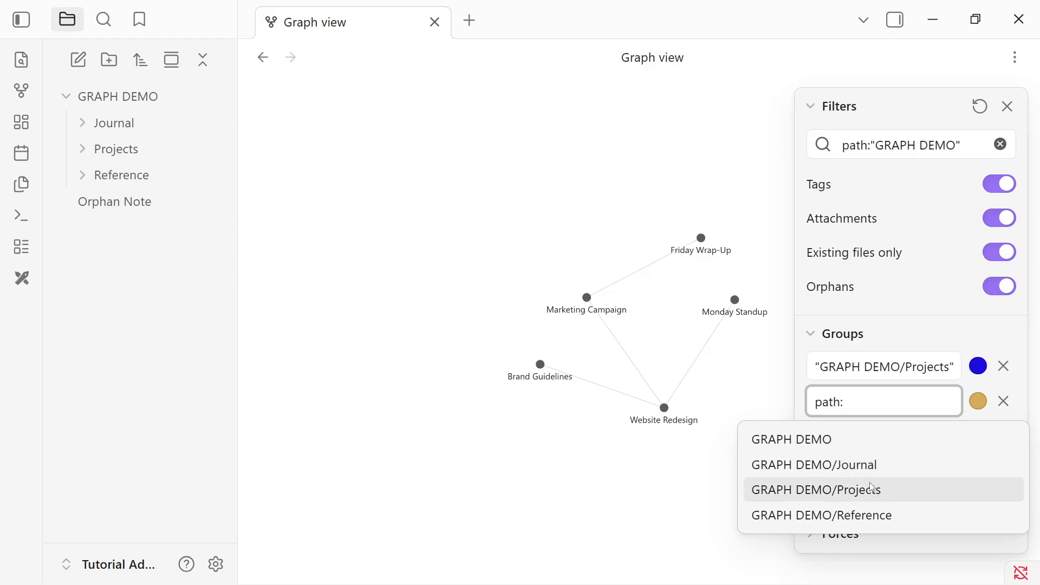
{"action": "type", "text": "aily"}
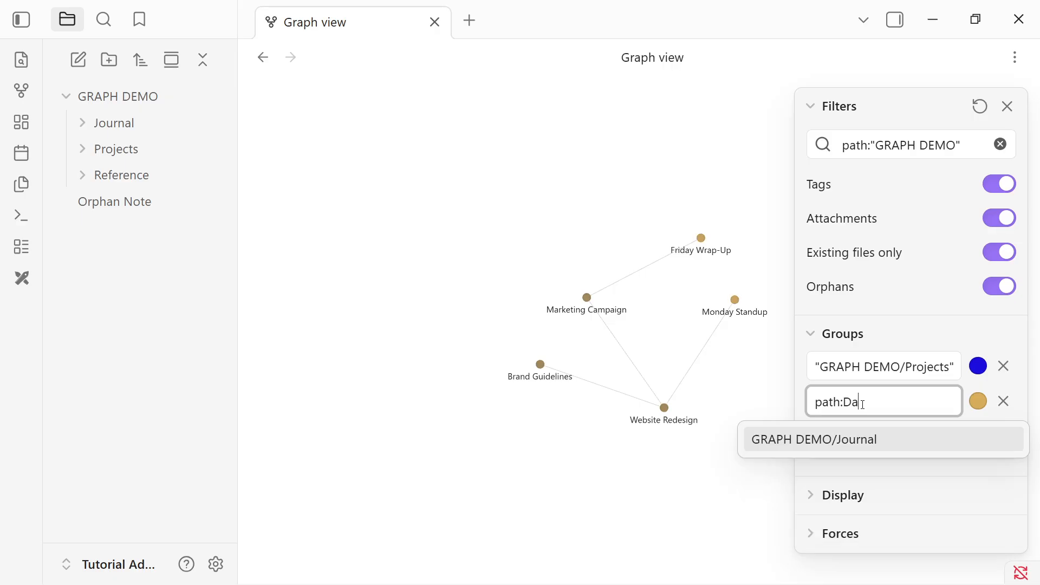
- Replace the query of the blue Projects group with path:Projects
{"action": "triple_click", "coordinate": [873, 368]}
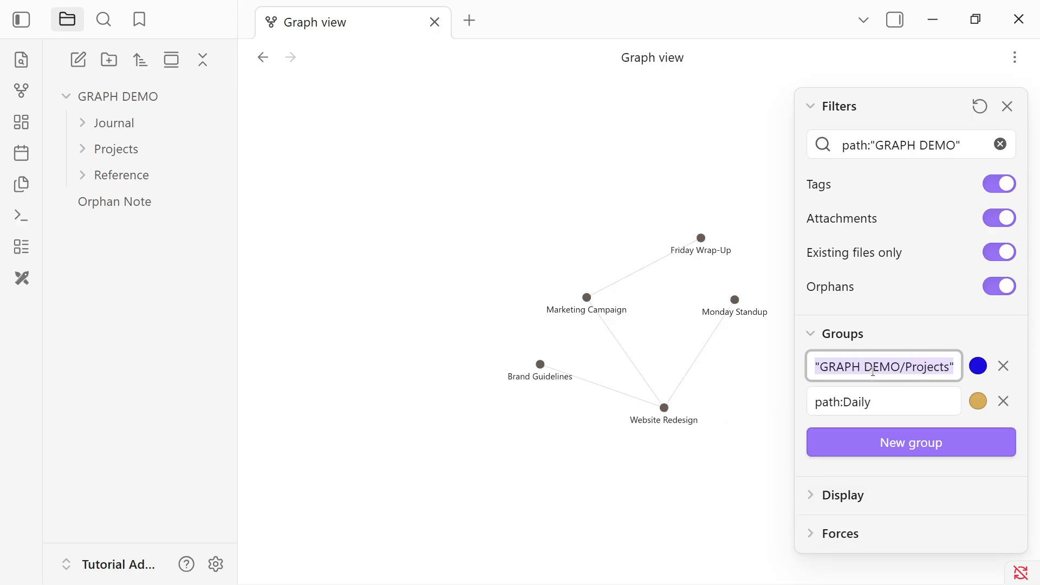
{"action": "left_click_drag", "start_coordinate": [838, 368], "coordinate": [799, 373]}
{"action": "left_click_drag", "start_coordinate": [911, 366], "coordinate": [801, 368]}
{"action": "key", "text": "BackSpace"}
{"action": "key", "text": "BackSpace"}
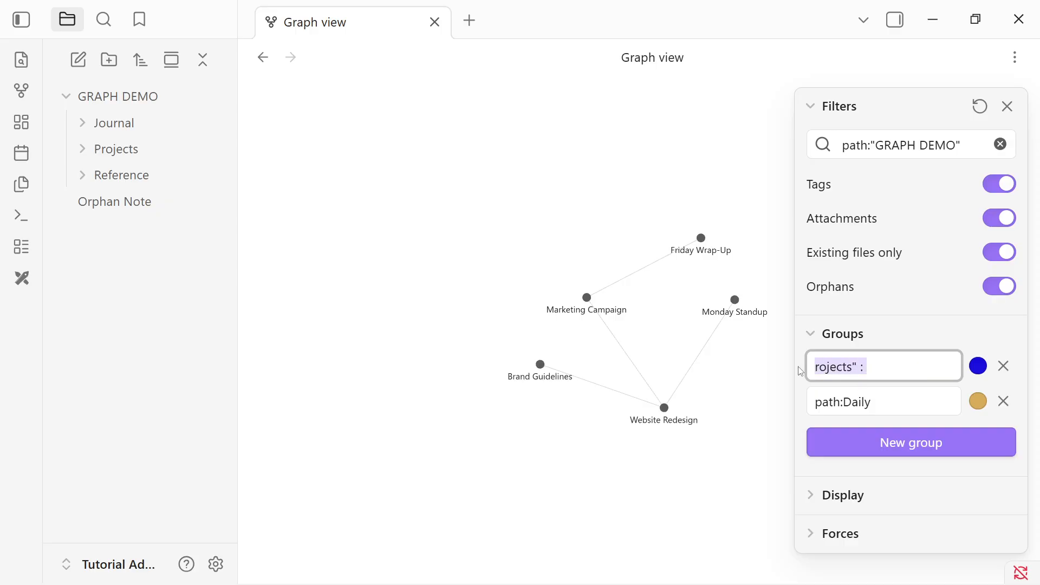
{"action": "type", "text": "path"}
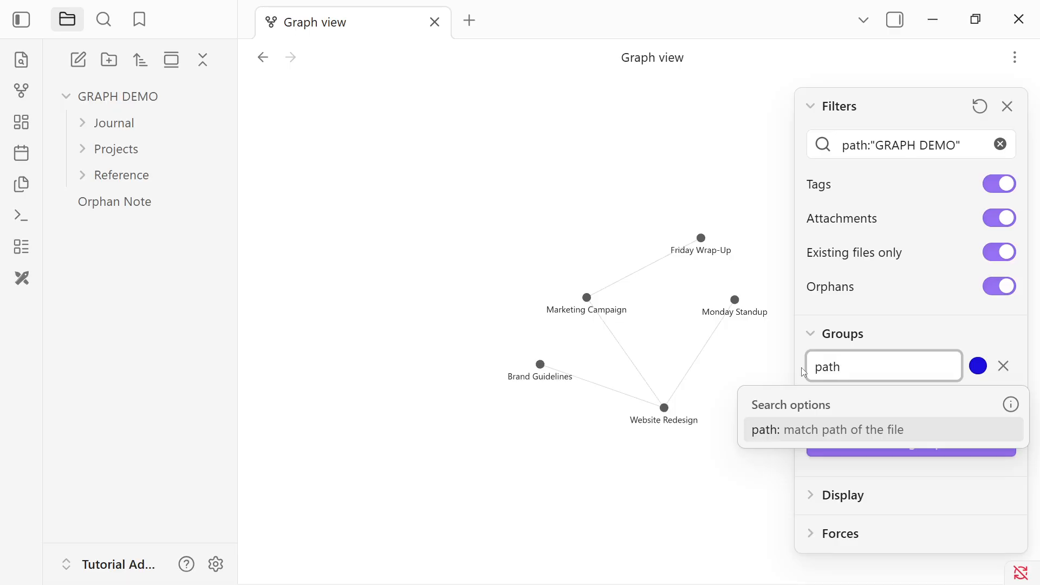
{"action": "type", "text": ":Projects"}
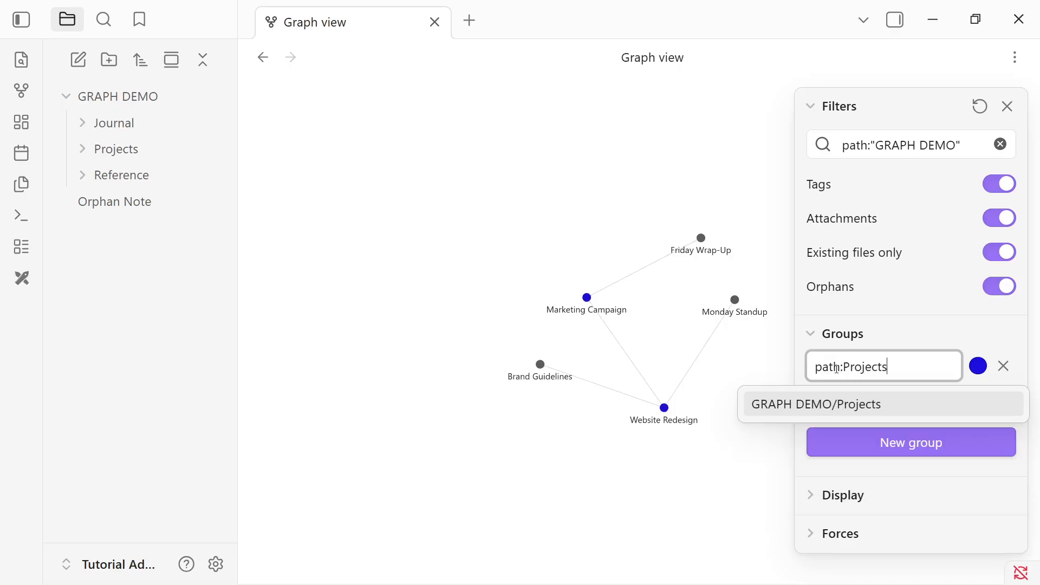
{"action": "left_click", "coordinate": [961, 328]}
{"action": "left_click", "coordinate": [908, 329]}
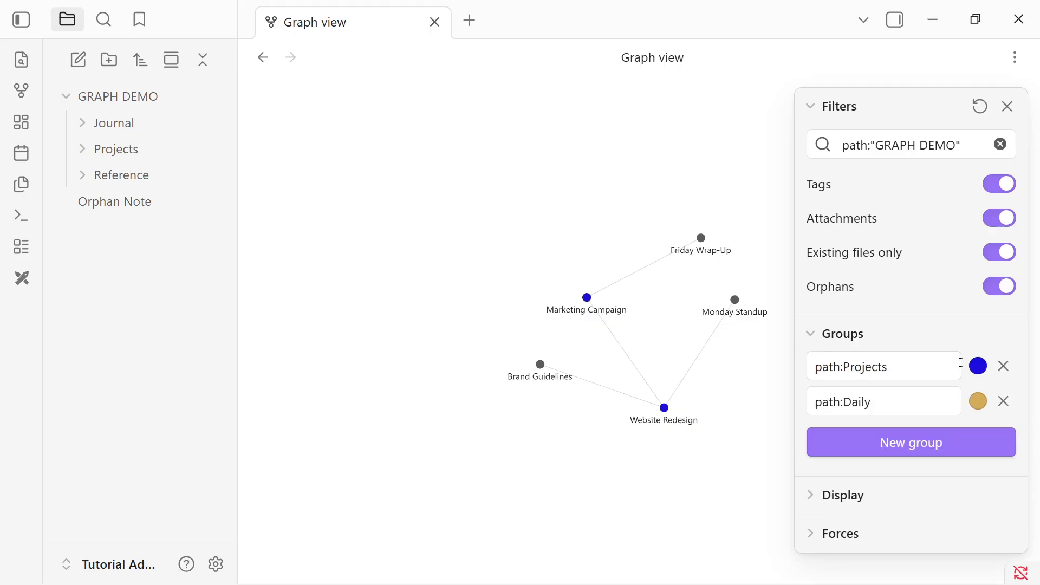
- Change the color of the path:Daily group to a more saturated orange
{"action": "left_click", "coordinate": [978, 401]}
{"action": "left_click_drag", "start_coordinate": [952, 150], "coordinate": [967, 162]}
{"action": "left_click", "coordinate": [927, 409]}
- Add a third graph color group whose path query matches "GRAPH DEMO/Reference"
{"action": "left_click", "coordinate": [889, 442]}
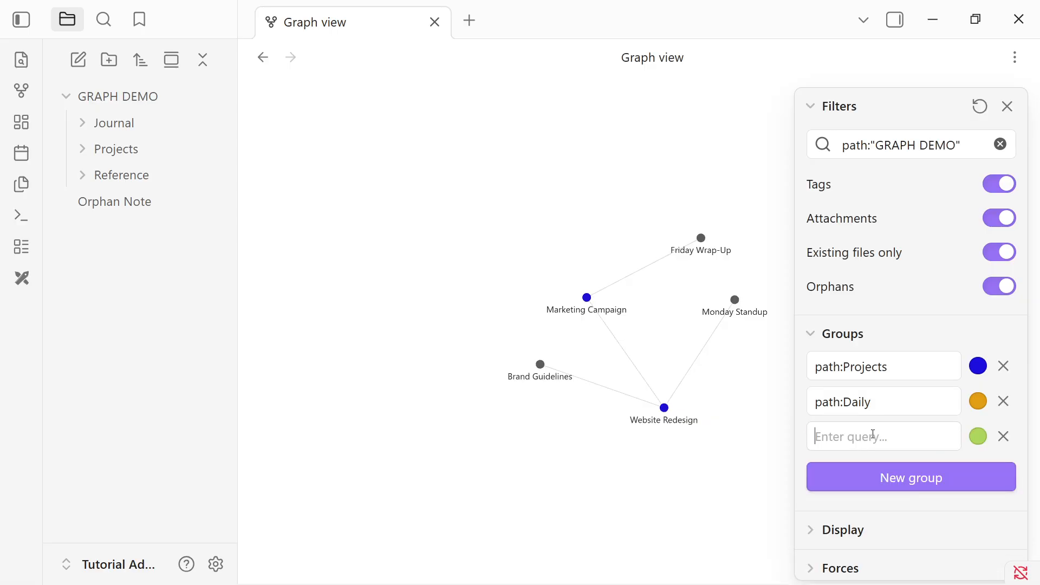
{"action": "left_click", "coordinate": [873, 435]}
{"action": "type", "text": "path"}
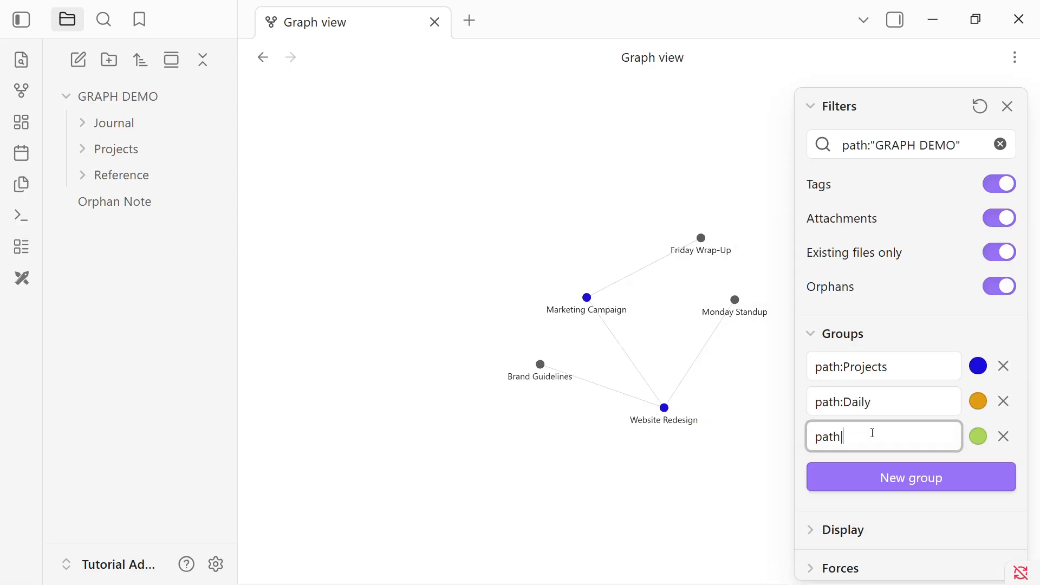
{"action": "type", "text": "l:REFE"}
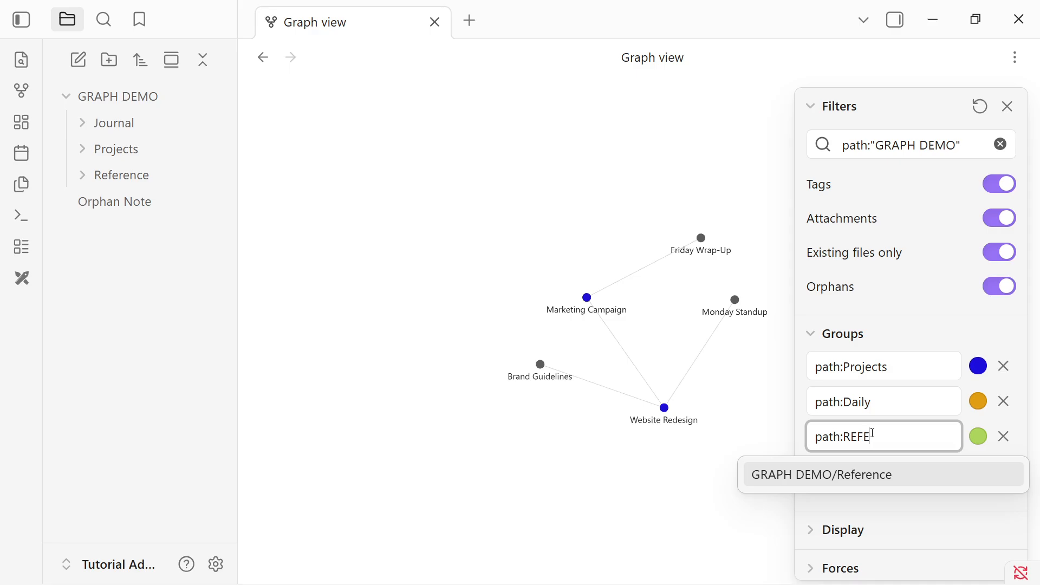
{"action": "left_click", "coordinate": [884, 475]}
- Change the color of the Reference group to a saturated purple
{"action": "left_click", "coordinate": [978, 436]}
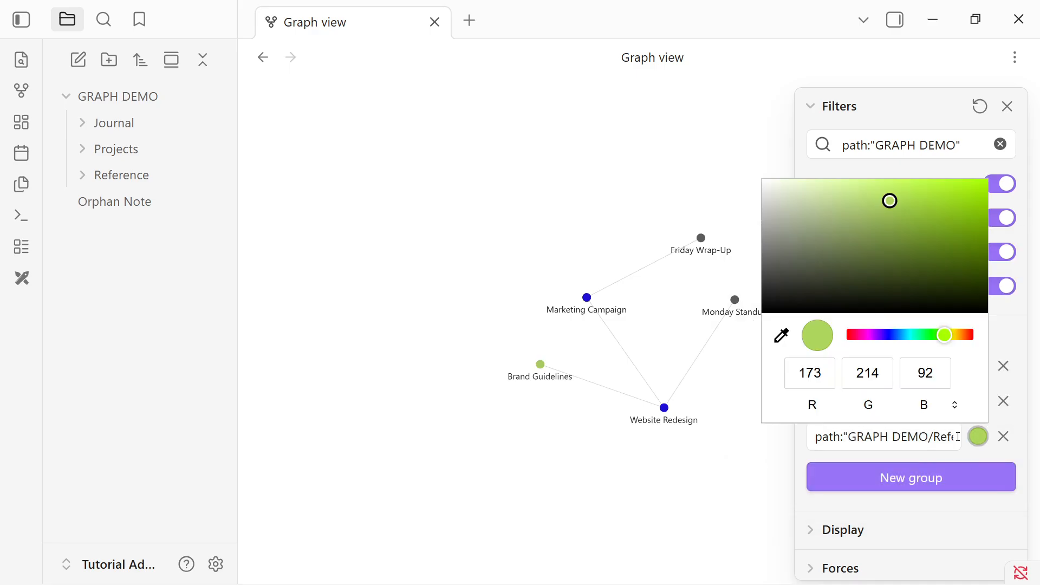
{"action": "left_click_drag", "start_coordinate": [944, 334], "coordinate": [873, 335]}
{"action": "left_click_drag", "start_coordinate": [892, 199], "coordinate": [950, 204]}
{"action": "left_click", "coordinate": [905, 436]}
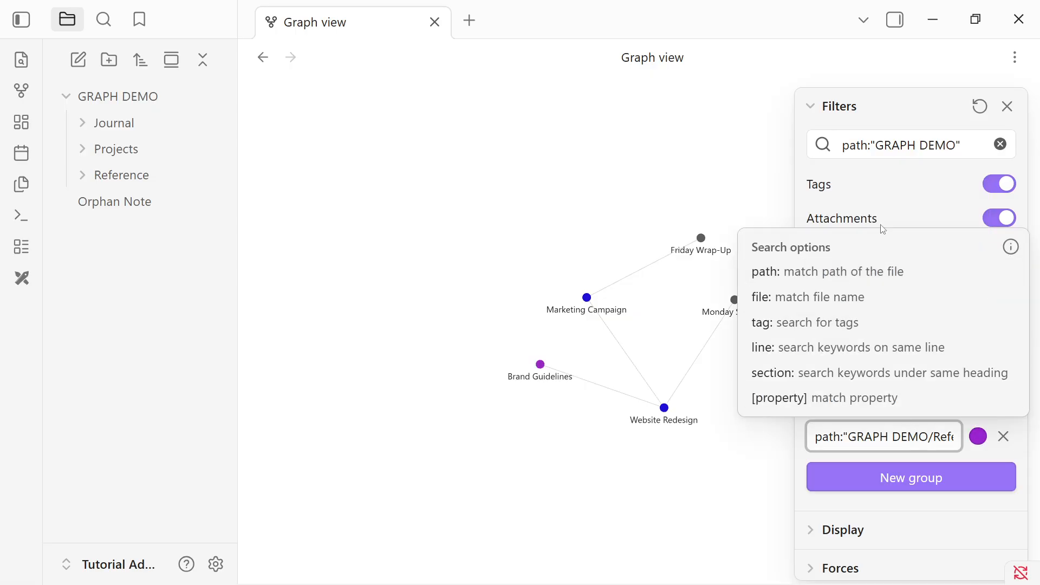
{"action": "left_click", "coordinate": [890, 204]}
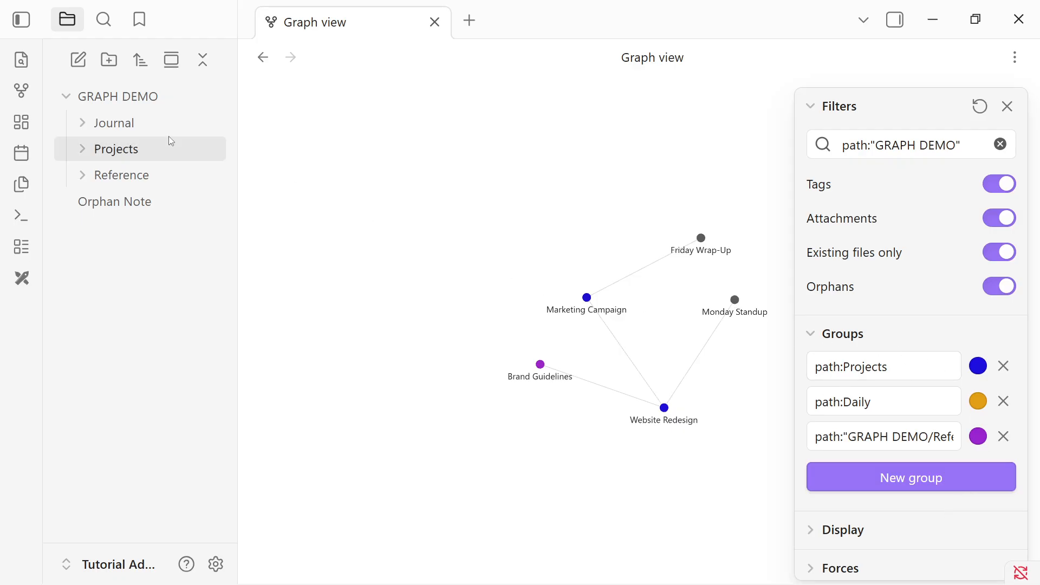
- Replace the path in the orange Daily group's query with "GRAPH DEMO/Journal"
{"action": "left_click", "coordinate": [168, 123]}
{"action": "left_click", "coordinate": [167, 123]}
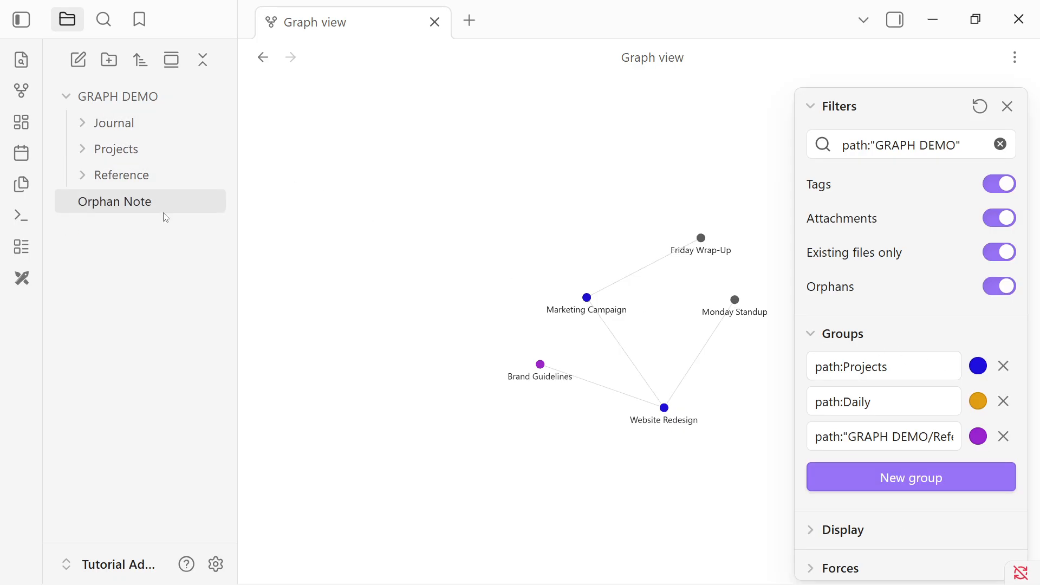
{"action": "left_click", "coordinate": [896, 400]}
{"action": "left_click_drag", "start_coordinate": [896, 400], "coordinate": [842, 402]}
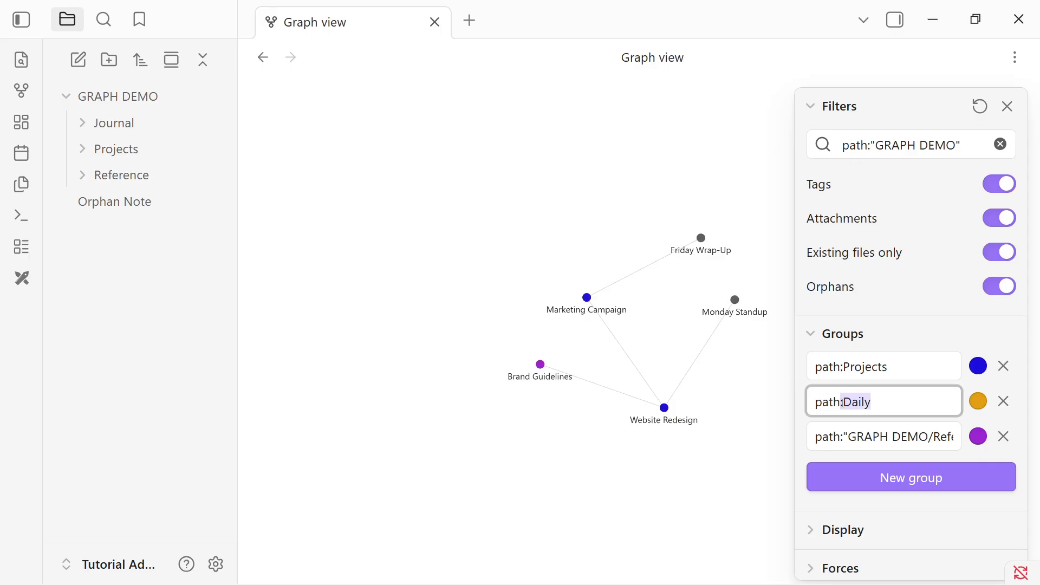
{"action": "type", "text": "J"}
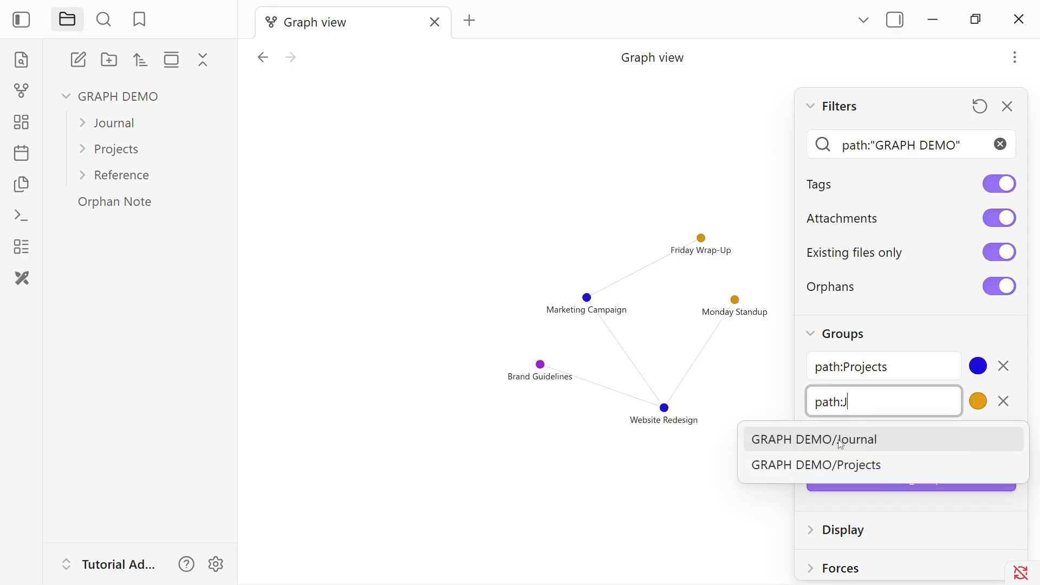
{"action": "left_click", "coordinate": [842, 440]}
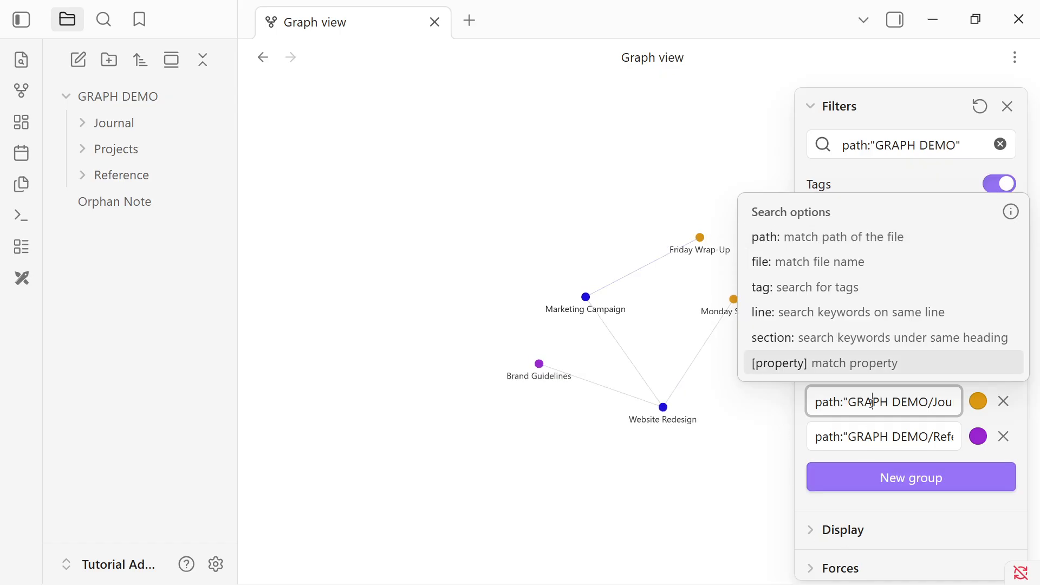
- Collapse the Groups section of the graph settings, and collapse and reopen the Filters section
{"action": "left_click", "coordinate": [861, 436]}
{"action": "left_click", "coordinate": [869, 332]}
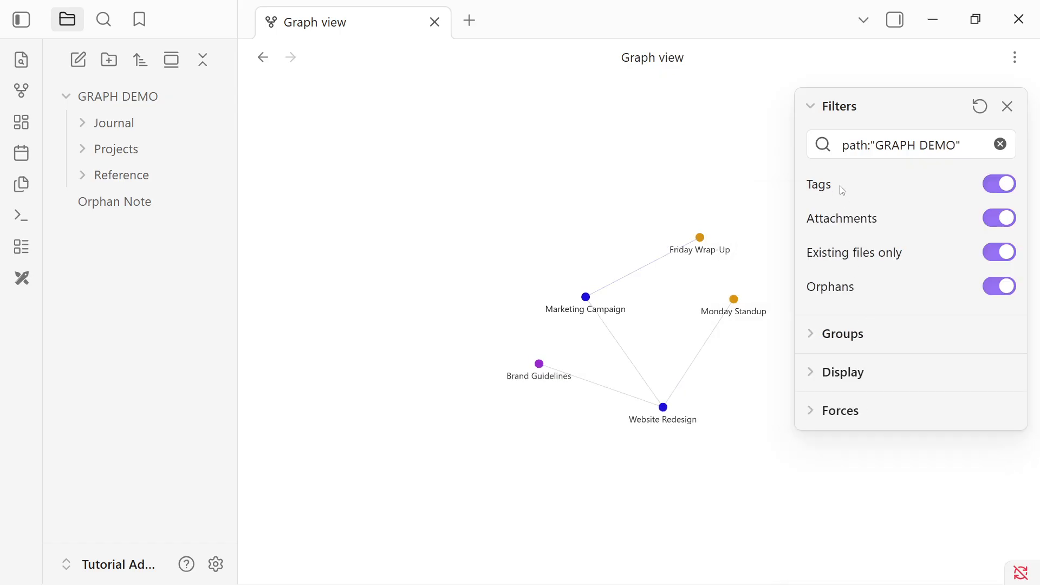
{"action": "left_click", "coordinate": [840, 108]}
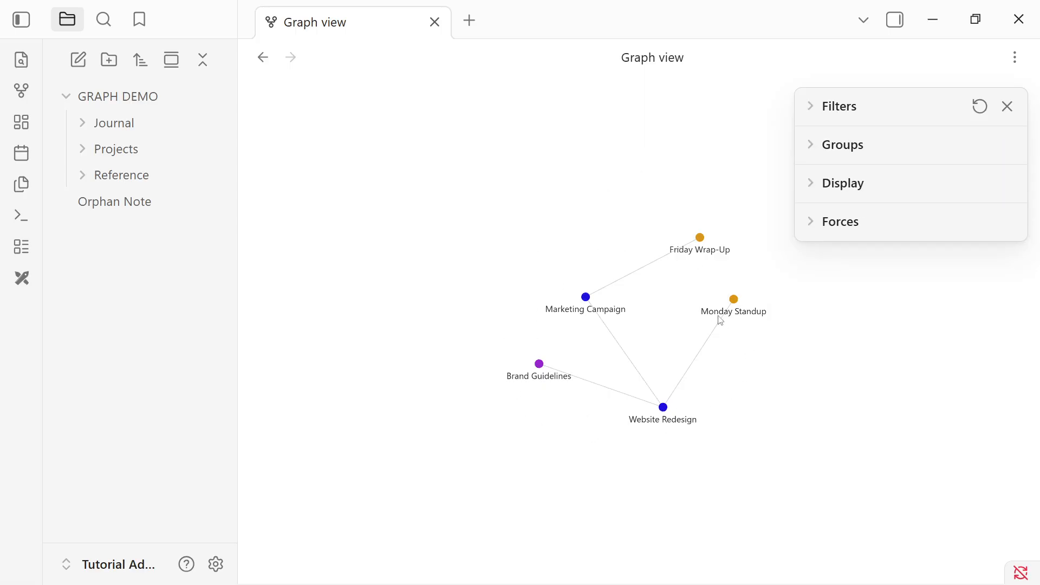
{"action": "left_click", "coordinate": [870, 109]}
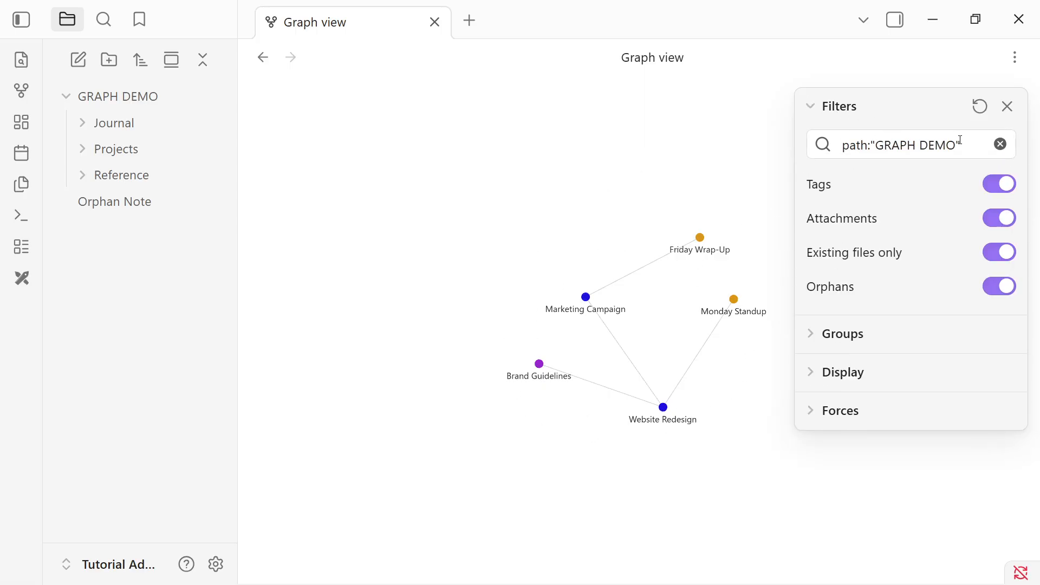
- Replace the graph's path filter with a tag: filter and try the value "da"
{"action": "left_click", "coordinate": [1001, 144]}
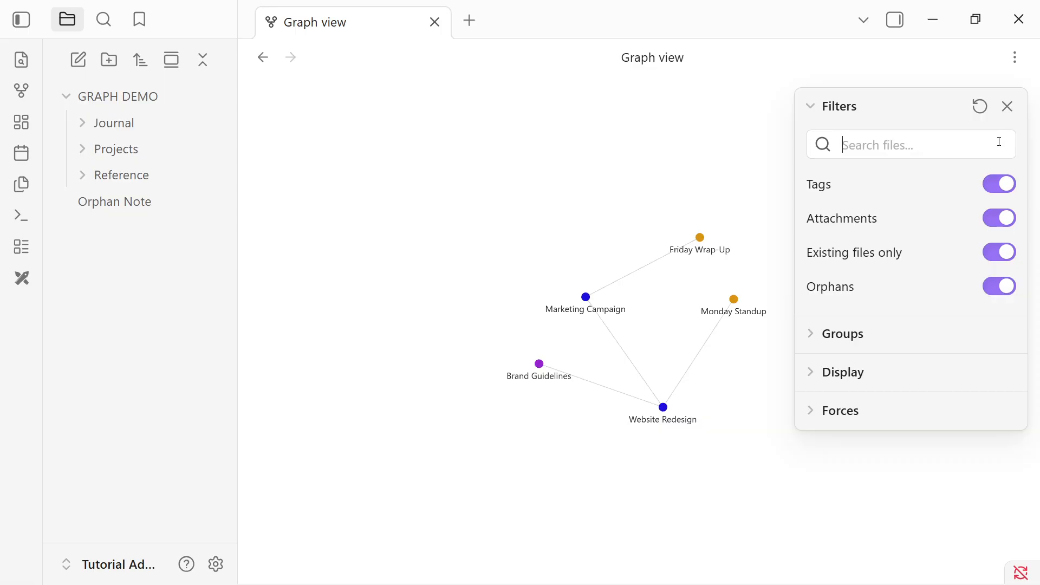
{"action": "type", "text": "TAG"}
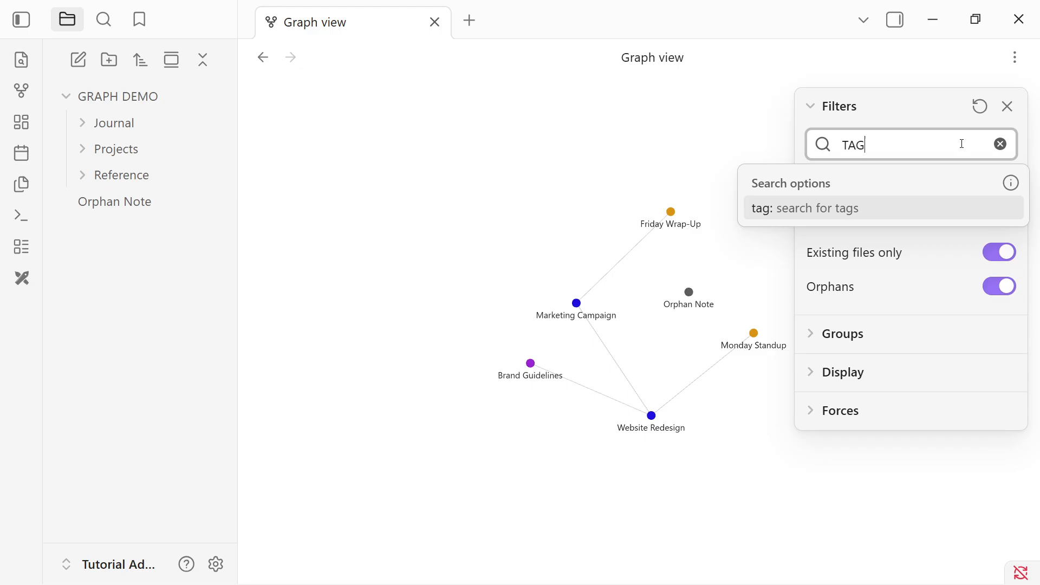
{"action": "type", "text": ":DA"}
{"action": "key", "text": "BackSpace"}
{"action": "key", "text": "BackSpace"}
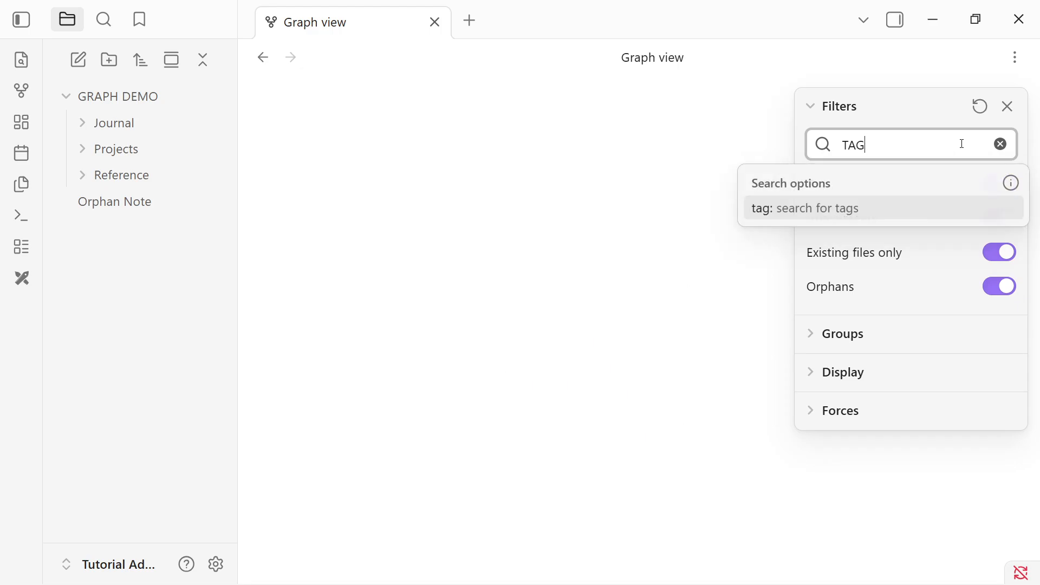
{"action": "left_click", "coordinate": [899, 209]}
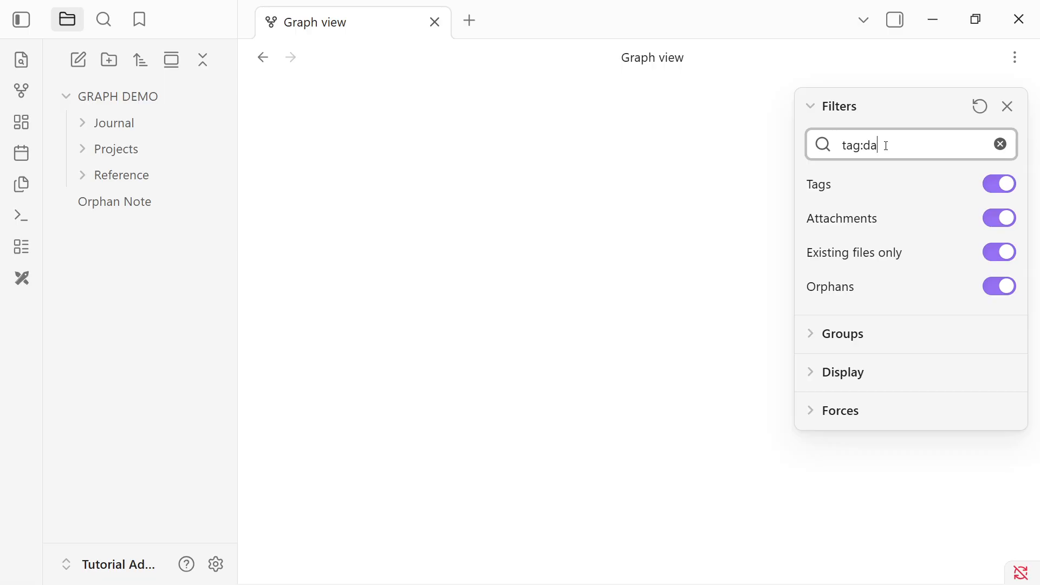
{"action": "key", "text": "BackSpace"}
{"action": "key", "text": "BackSpace"}
- Filter the graph by the tag "journal", and replace the tag value with "pro"
{"action": "type", "text": "journal"}
{"action": "left_click_drag", "start_coordinate": [891, 146], "coordinate": [868, 147]}
{"action": "type", "text": "pro"}
- Clear the tag filter and enter the plain search term "tags" as the graph filter
{"action": "left_click", "coordinate": [1001, 144]}
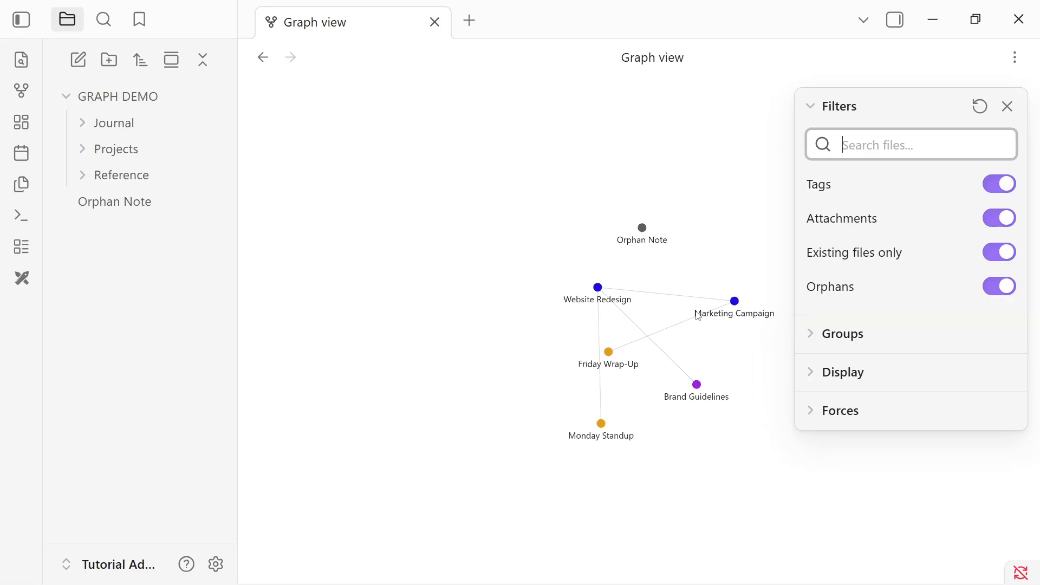
{"action": "type", "text": "tags"}
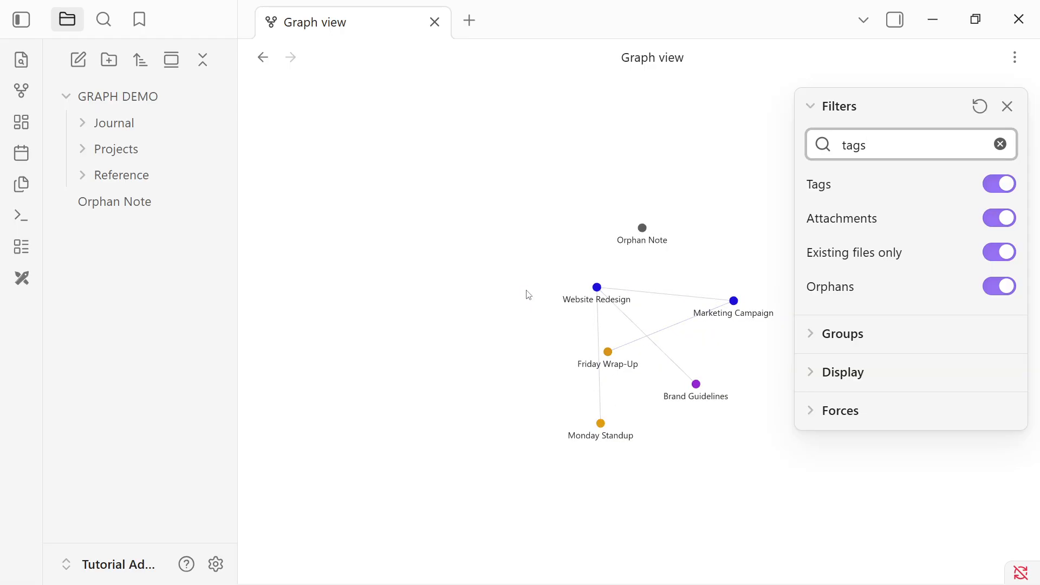
- Expand the Journal, Projects and Reference folders, and collapse and re-expand GRAPH DEMO
{"action": "left_click", "coordinate": [115, 123]}
{"action": "left_click", "coordinate": [130, 202]}
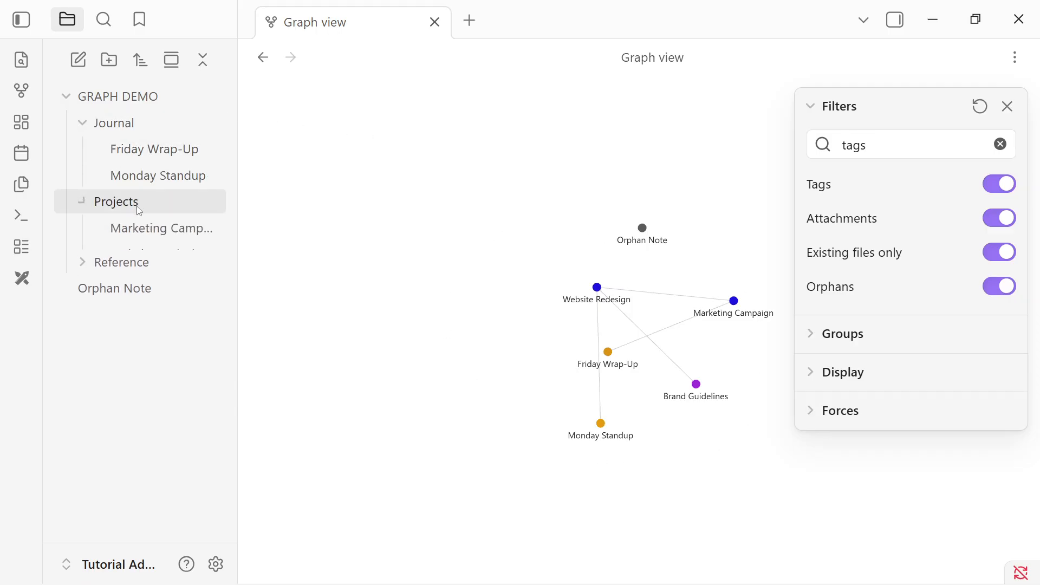
{"action": "left_click", "coordinate": [142, 280]}
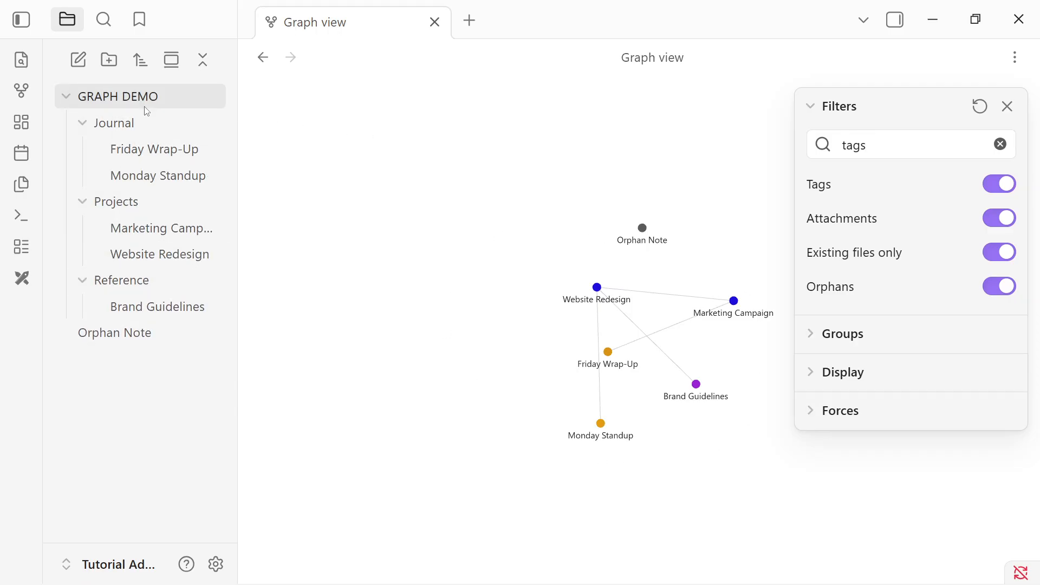
{"action": "left_click", "coordinate": [116, 102]}
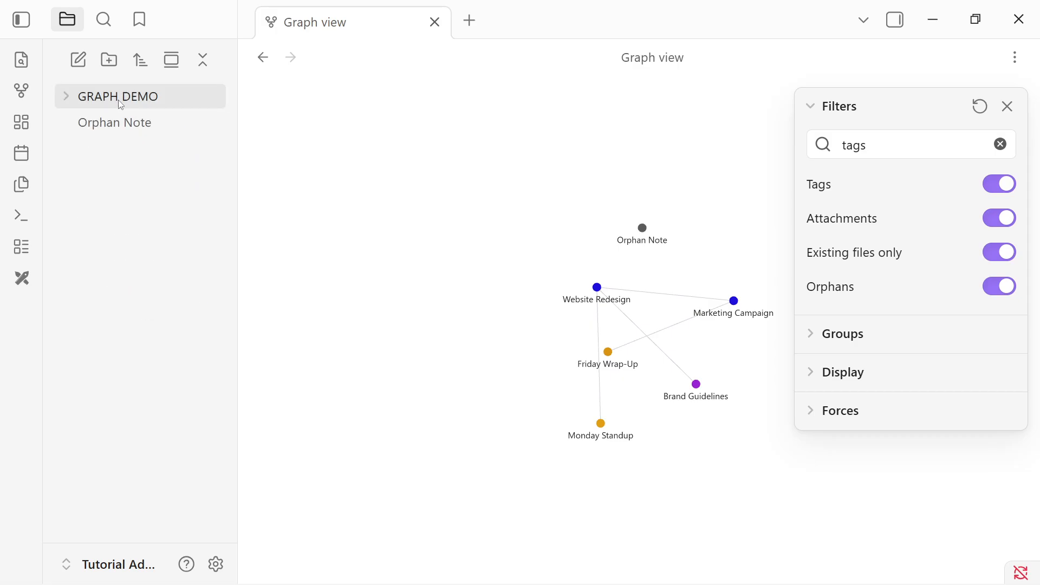
{"action": "left_click", "coordinate": [120, 100]}
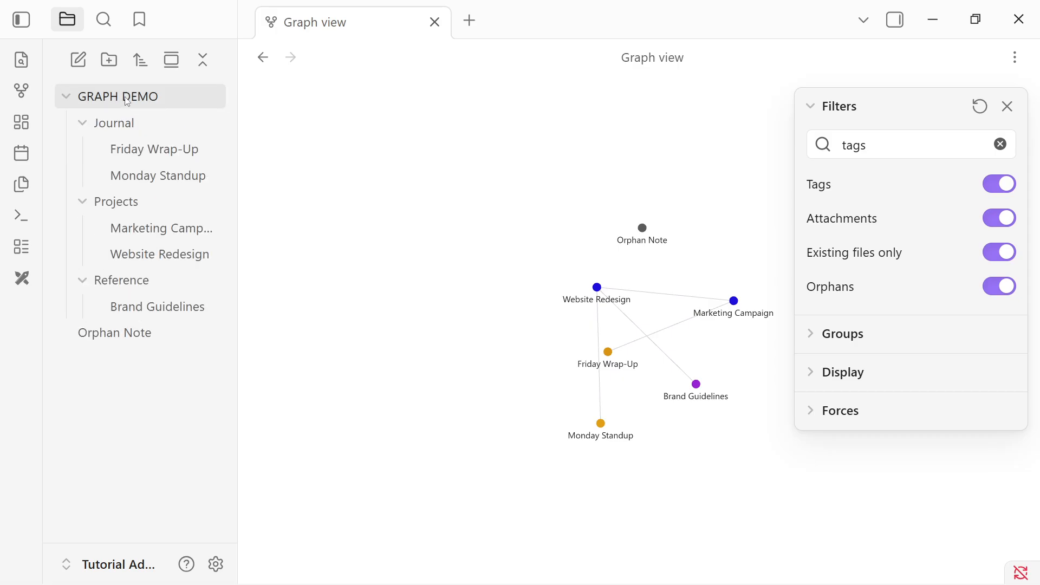
- Close the graph settings and examine the colored notes and their links up close, including Orphan Note
{"action": "scroll", "coordinate": [528, 197], "scroll_direction": "up", "scroll_amount": 5}
{"action": "scroll", "coordinate": [596, 198], "scroll_direction": "down", "scroll_amount": 5}
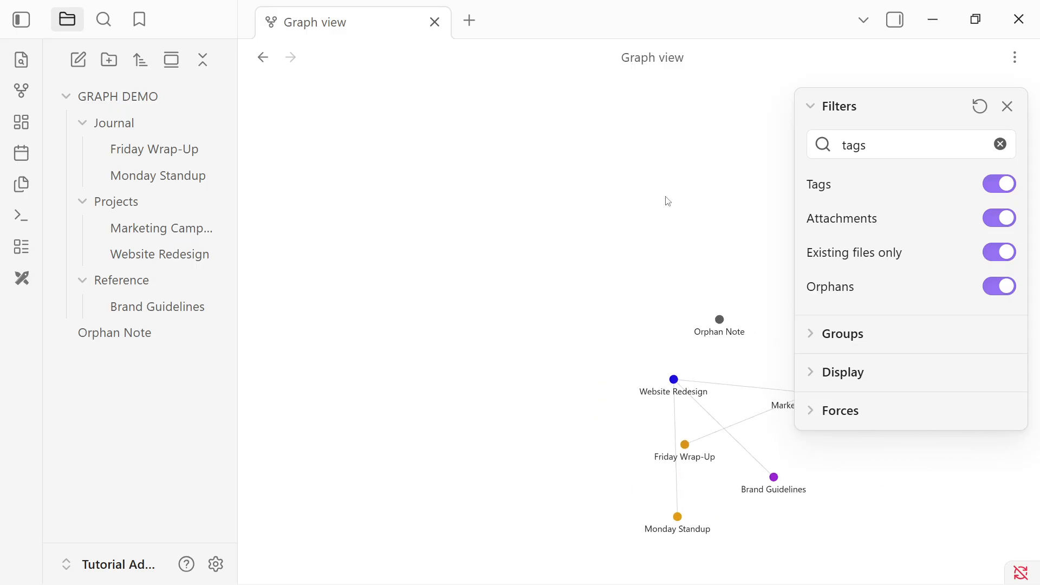
{"action": "left_click", "coordinate": [1008, 106]}
{"action": "scroll", "coordinate": [746, 242], "scroll_direction": "up", "scroll_amount": 3}
{"action": "left_click_drag", "start_coordinate": [644, 296], "coordinate": [614, 138]}
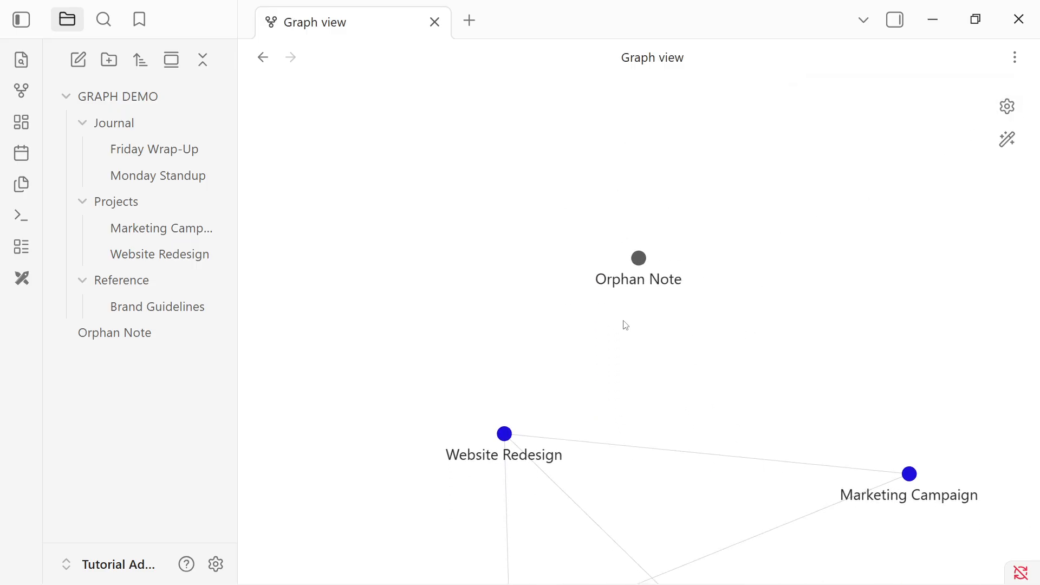
{"action": "left_click_drag", "start_coordinate": [625, 325], "coordinate": [581, 228]}
{"action": "left_click_drag", "start_coordinate": [566, 355], "coordinate": [571, 258]}
{"action": "left_click_drag", "start_coordinate": [578, 333], "coordinate": [592, 180]}
{"action": "left_click_drag", "start_coordinate": [579, 296], "coordinate": [582, 380]}
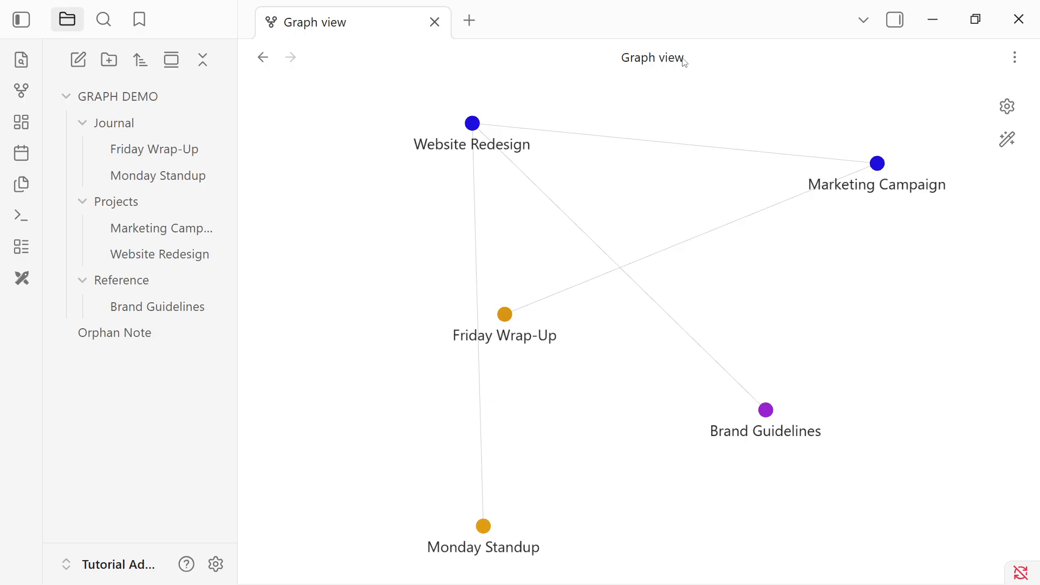
- Open the graph settings and review the queries and colors of the Projects, Journal and Reference groups
{"action": "left_click", "coordinate": [1008, 106]}
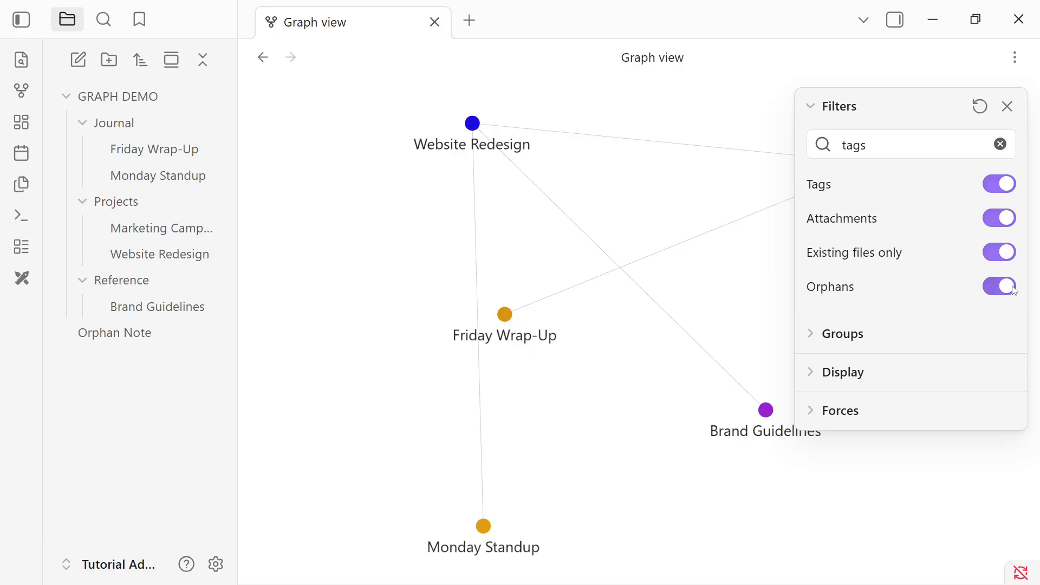
{"action": "left_click", "coordinate": [902, 329]}
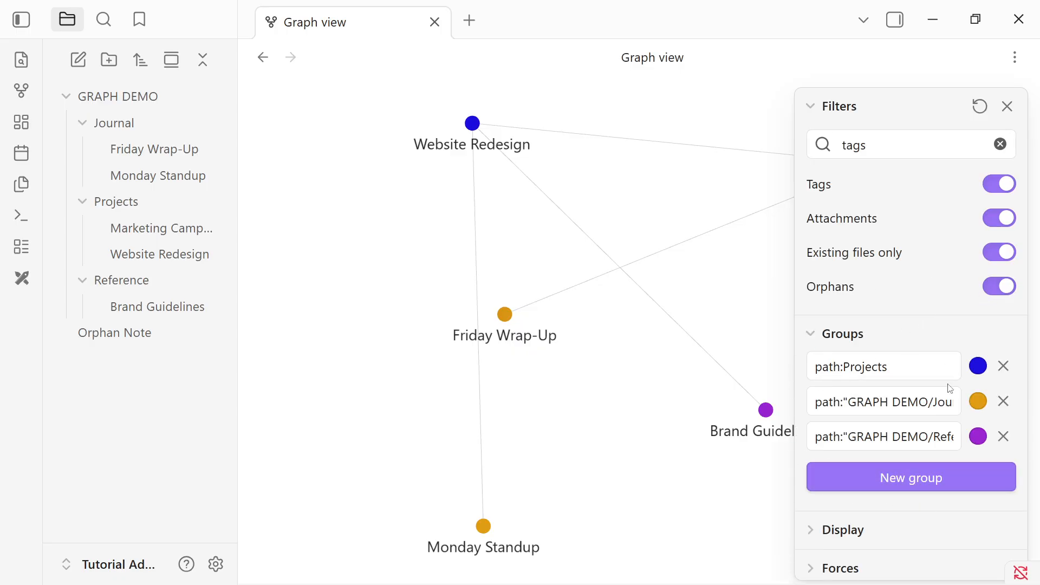
{"action": "left_click_drag", "start_coordinate": [904, 364], "coordinate": [813, 368]}
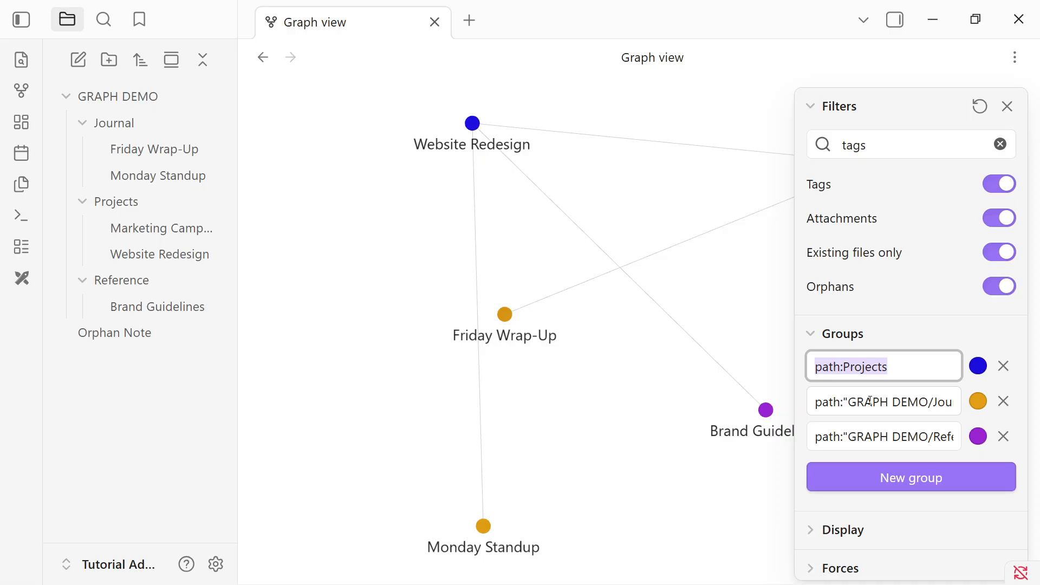
{"action": "left_click", "coordinate": [977, 365]}
{"action": "left_click", "coordinate": [980, 402]}
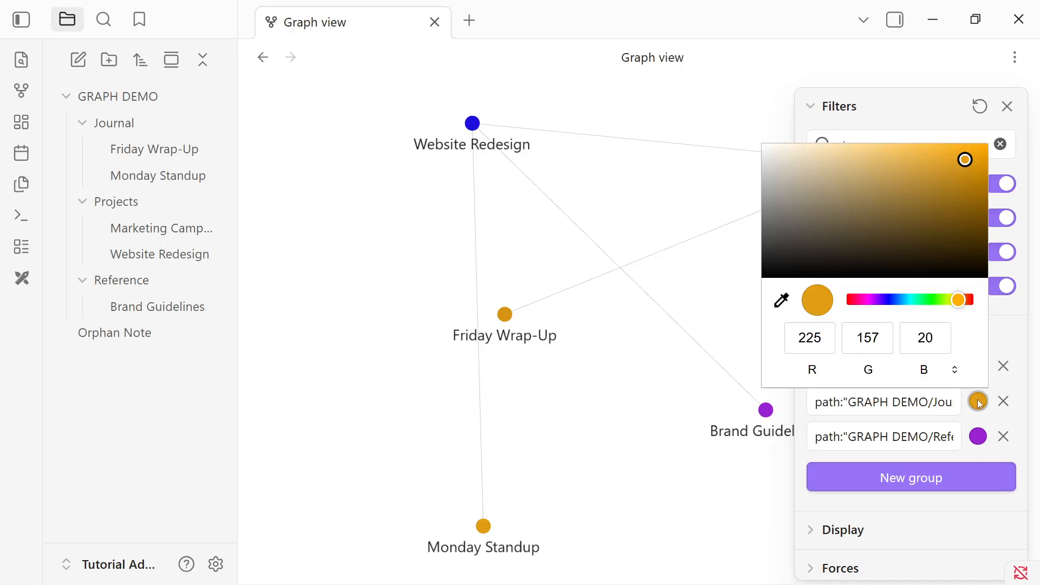
{"action": "left_click", "coordinate": [979, 437]}
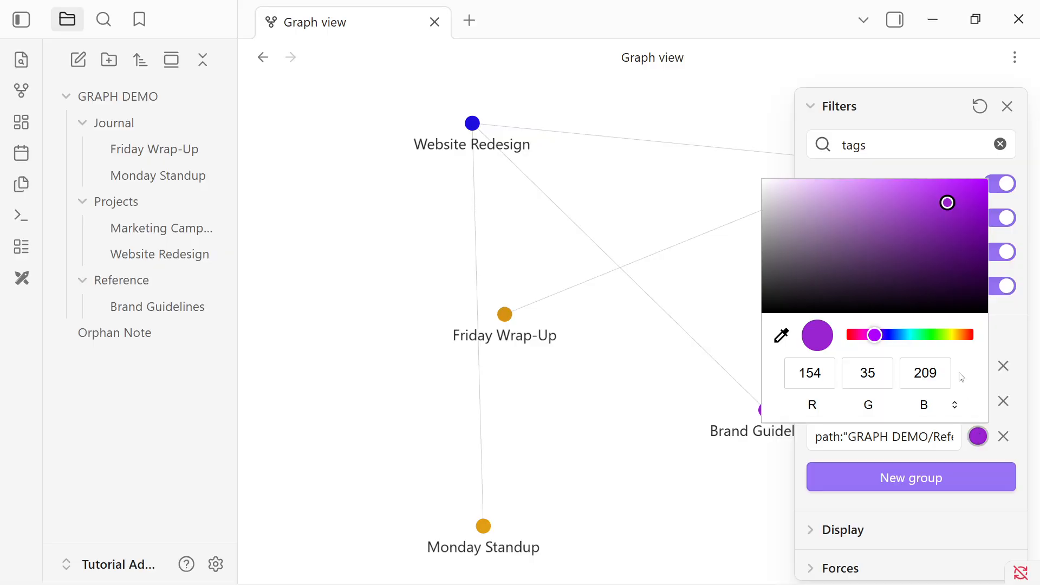
{"action": "left_click", "coordinate": [924, 442]}
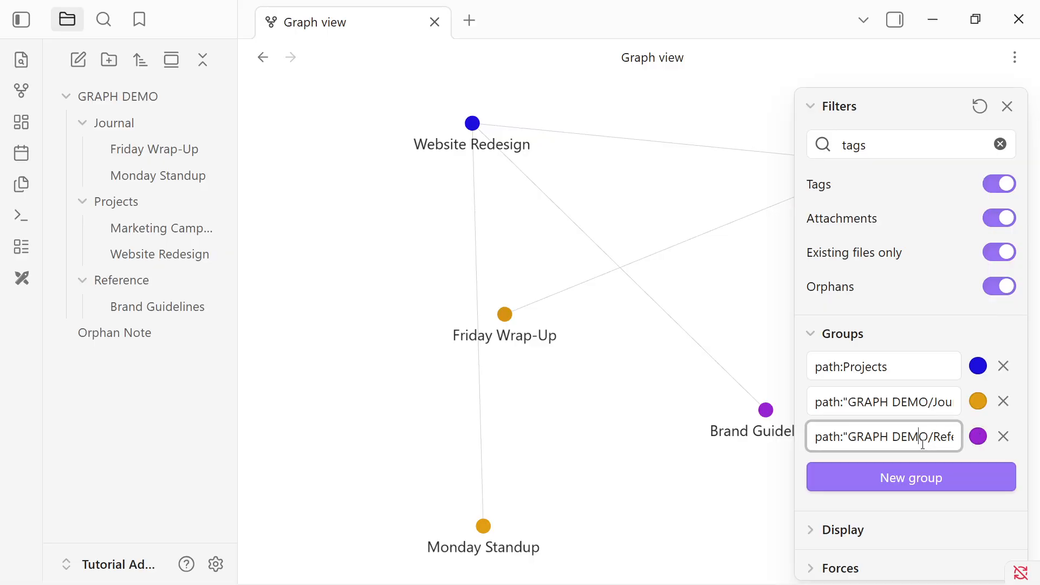
- Clear the "tags" search term from the graph filter and start a path: filter in its place
{"action": "left_click", "coordinate": [1001, 143]}
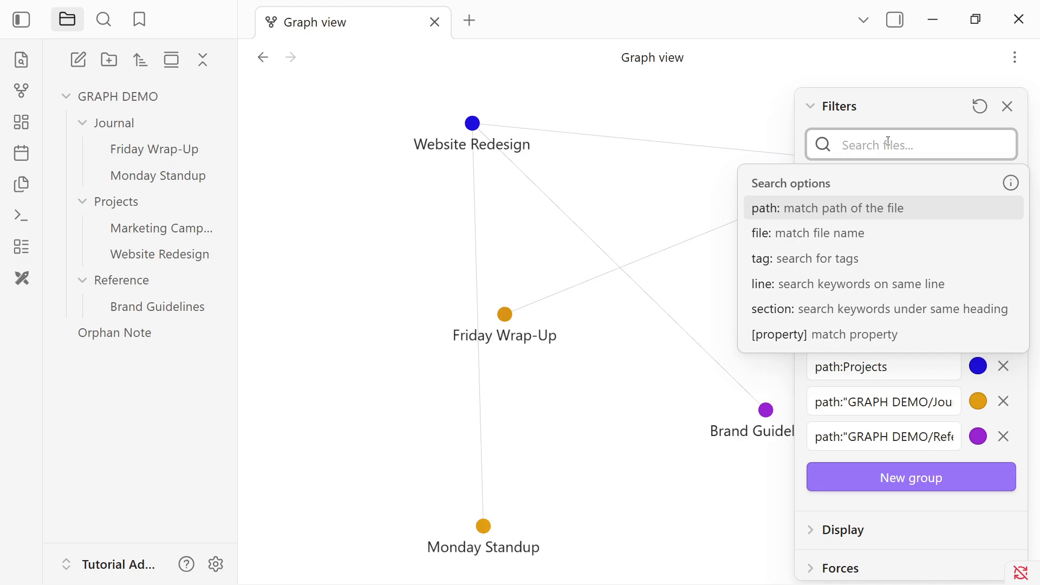
{"action": "left_click", "coordinate": [867, 208]}
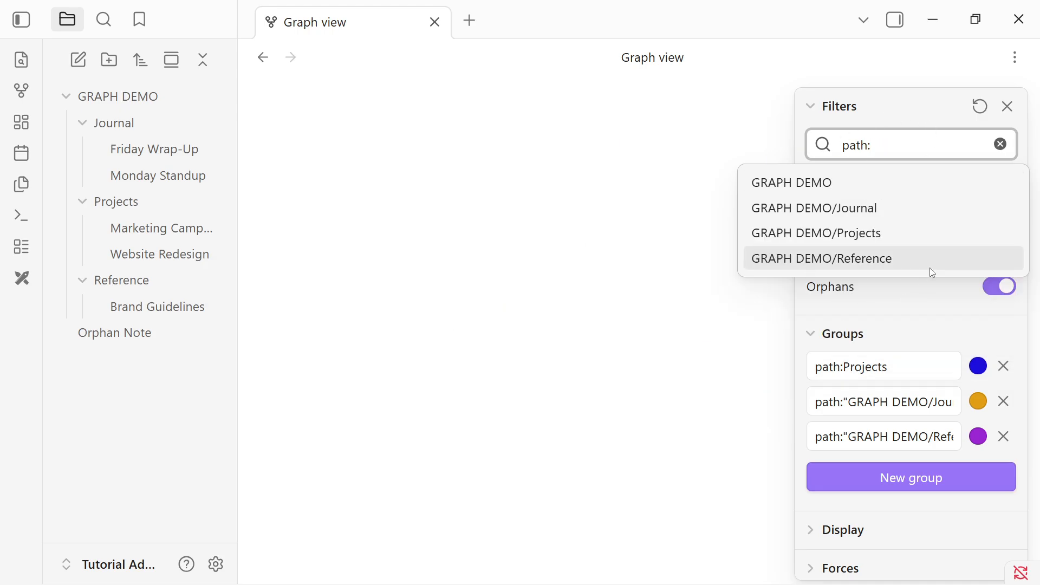